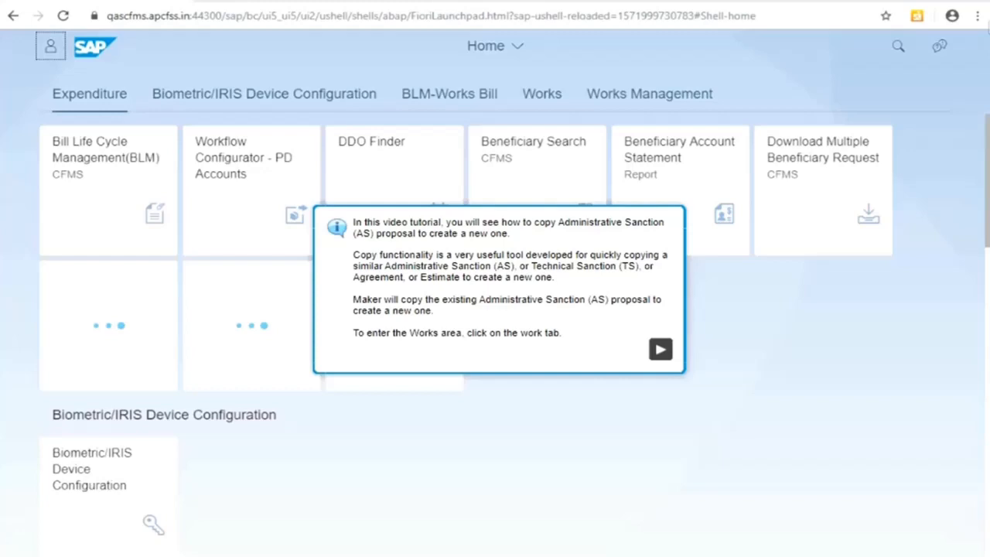
- Open the Administrative Sanction application from the Works area of the launchpad
left_click(659, 349)
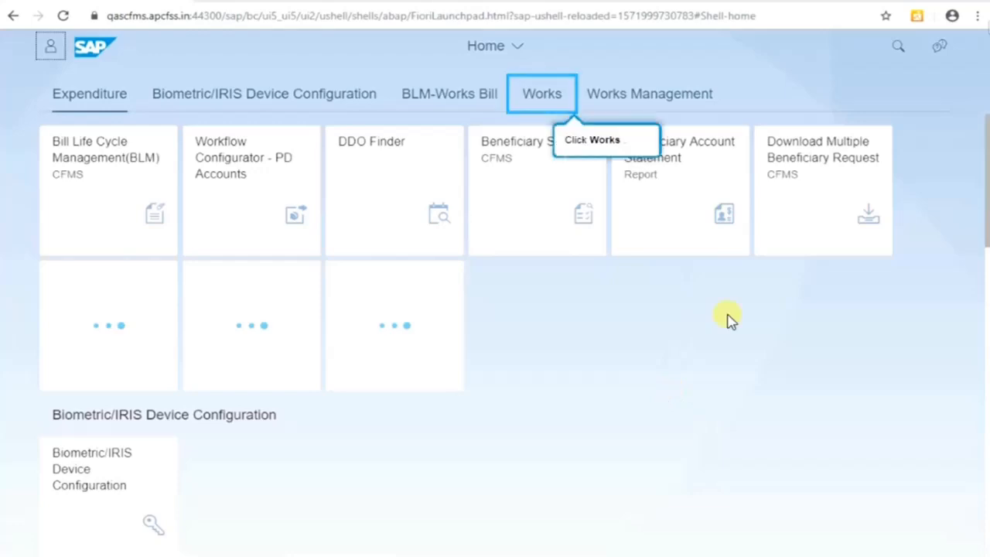
left_click(544, 97)
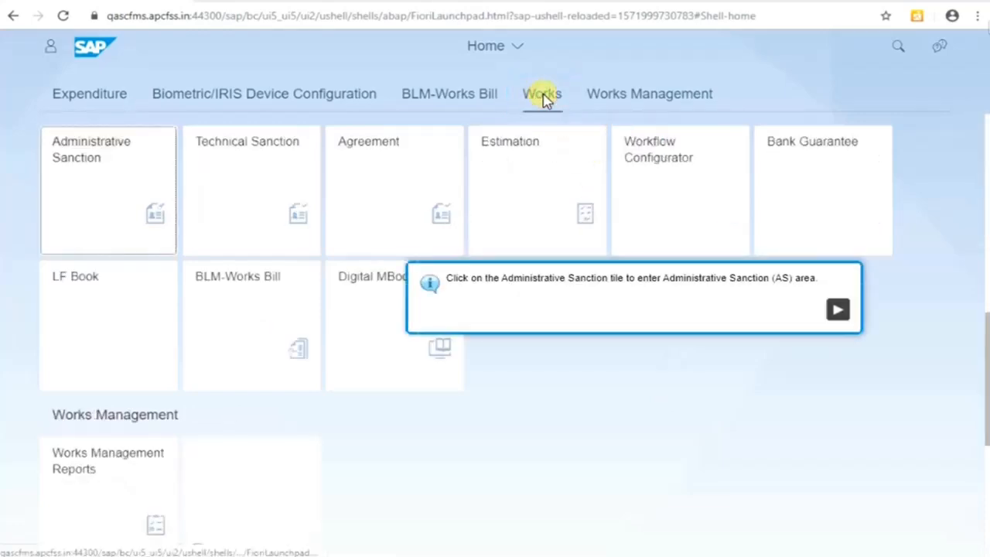
left_click(837, 314)
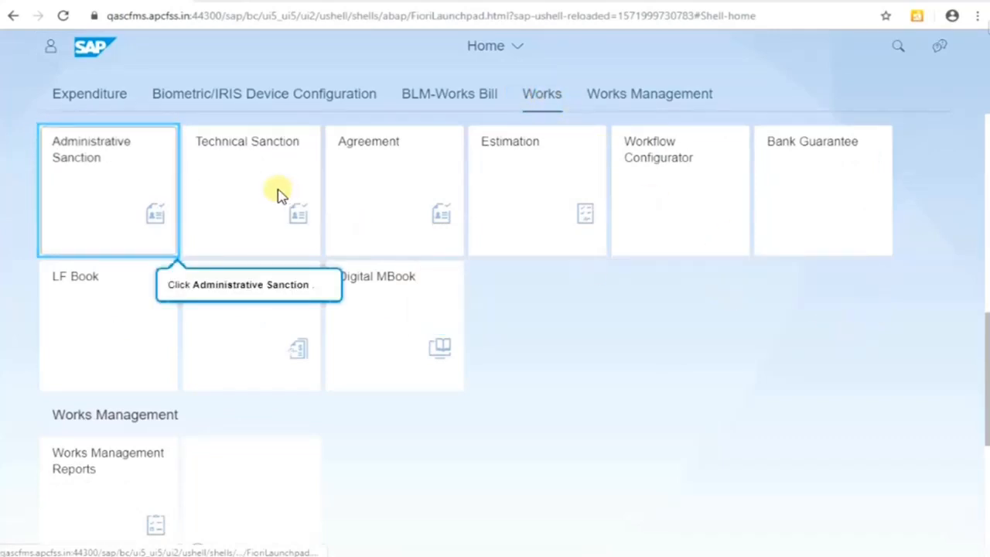
left_click(139, 187)
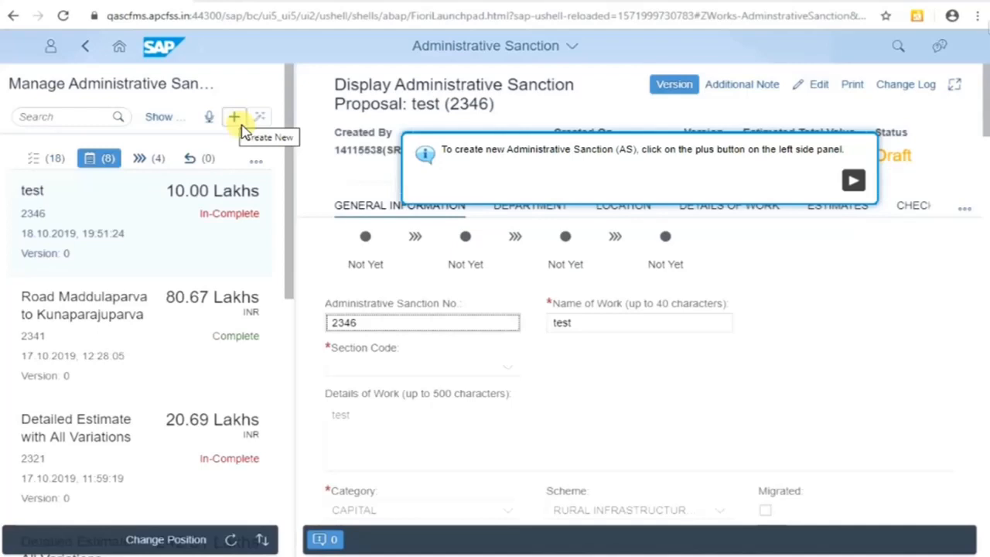
- Start creating an Administrative Sanction proposal and choose Copy From as the creation mode
left_click(852, 180)
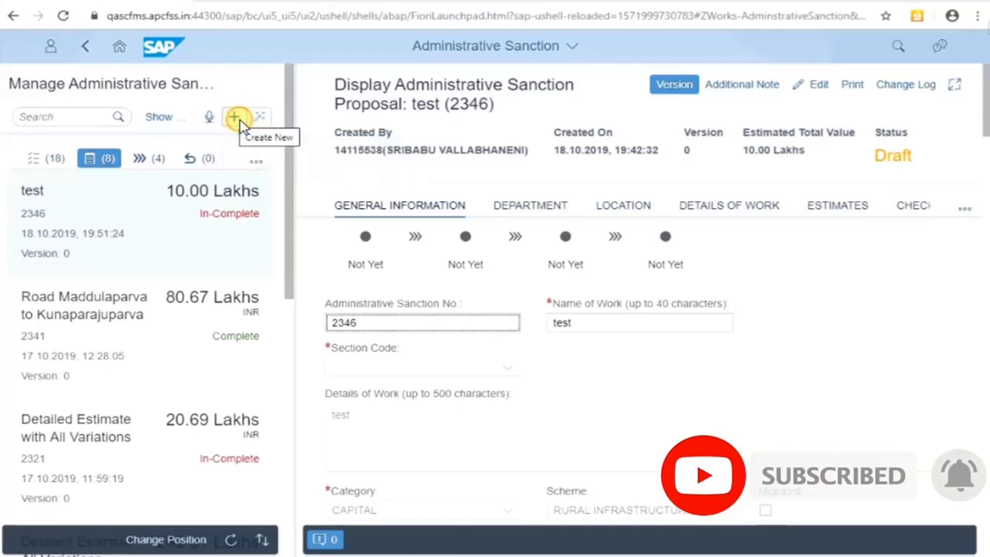
left_click(235, 118)
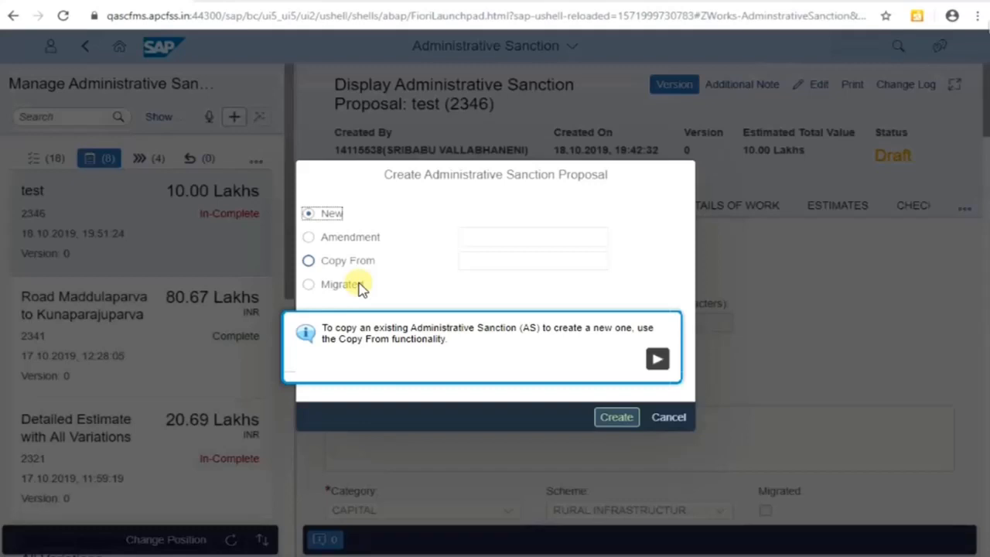
left_click(658, 360)
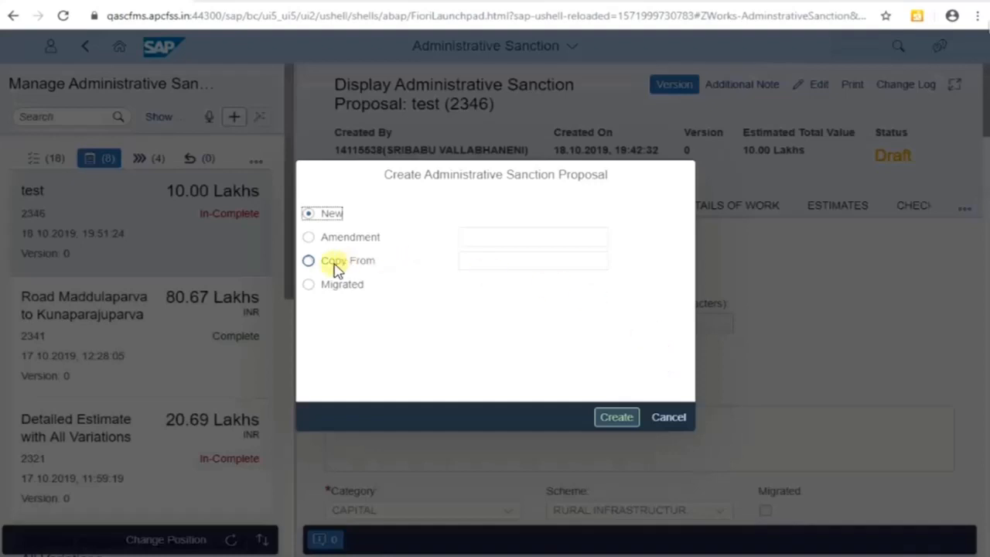
left_click(308, 261)
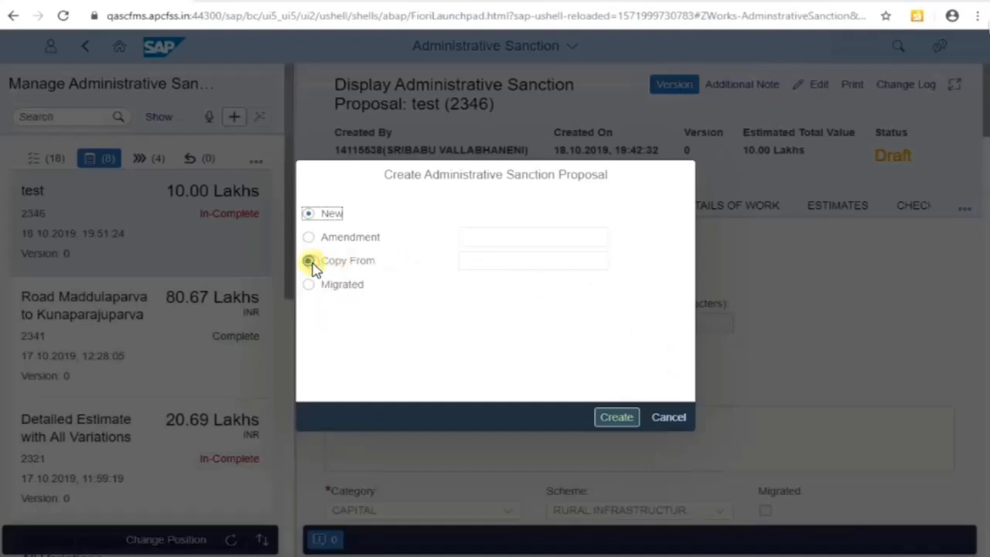
left_click(309, 261)
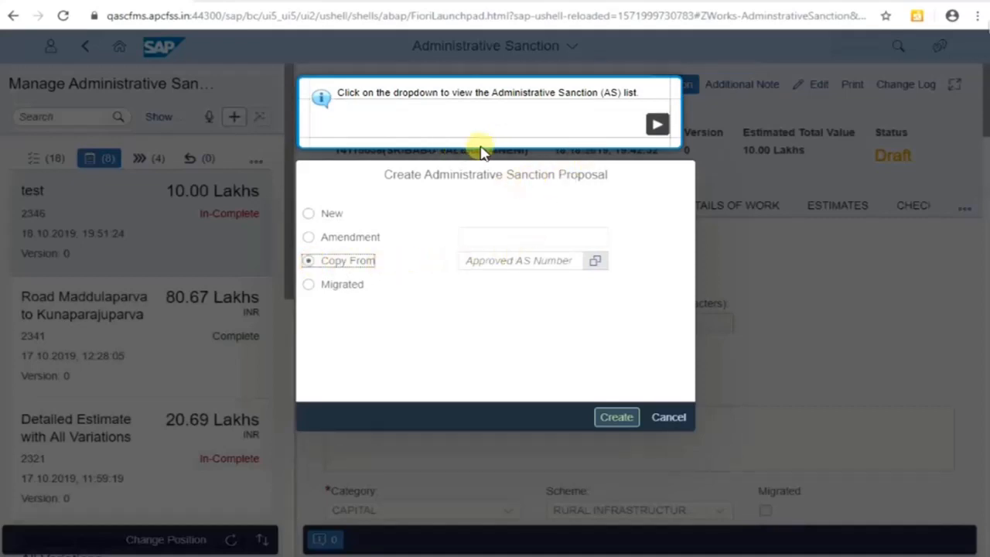
left_click(657, 128)
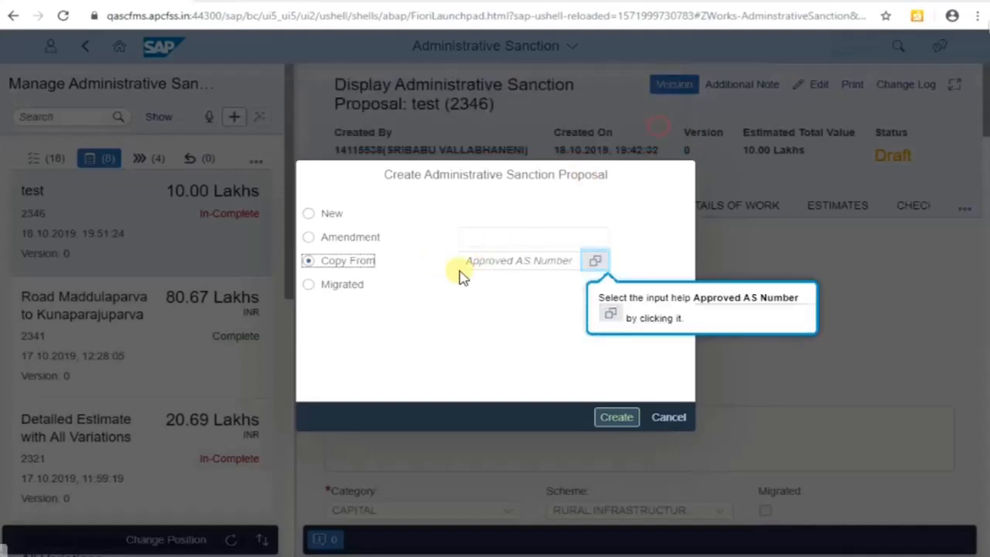
left_click(597, 263)
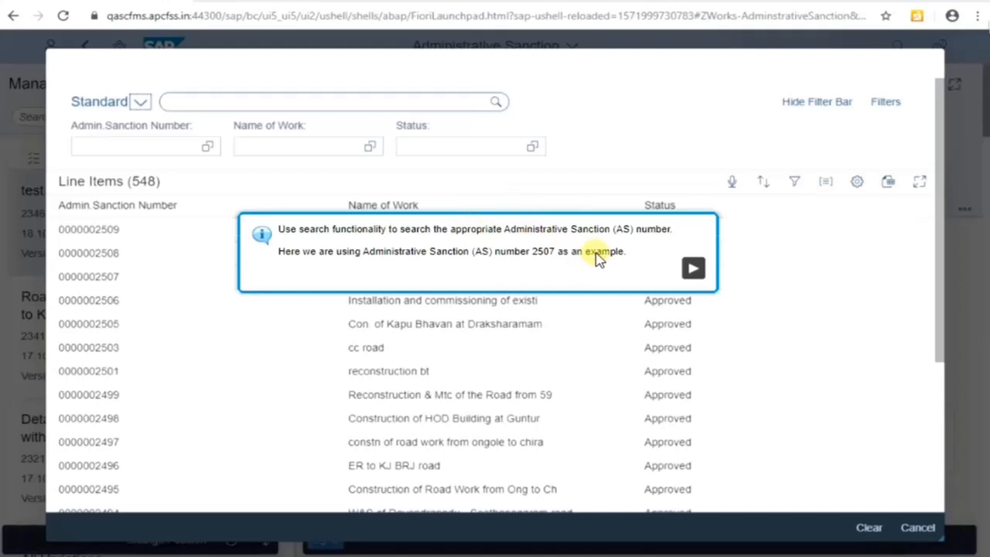
left_click(693, 270)
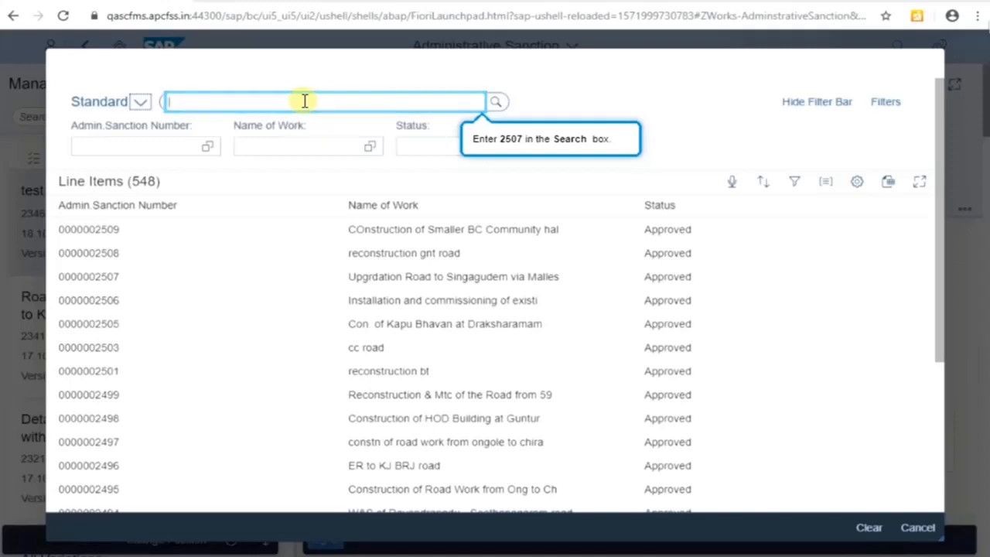
type("2507")
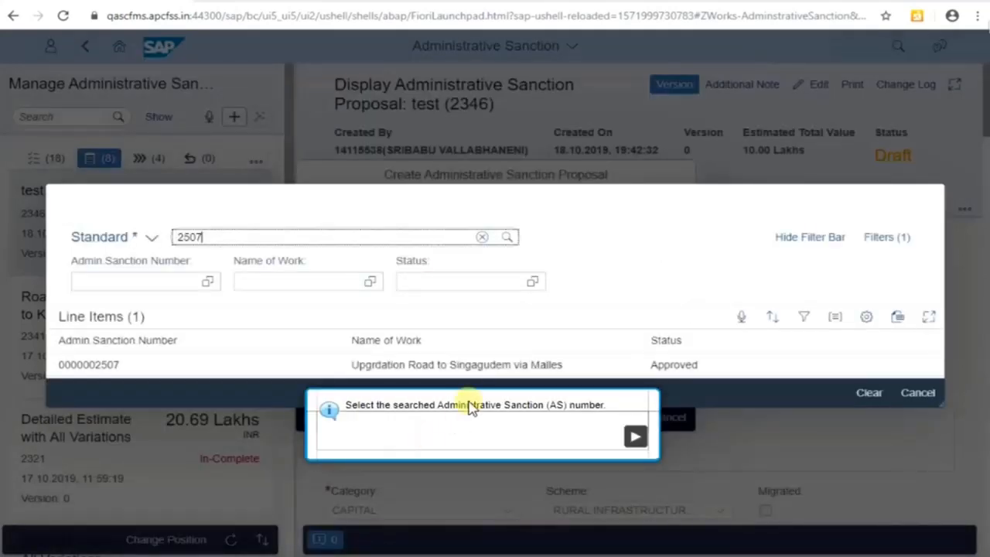
left_click(633, 439)
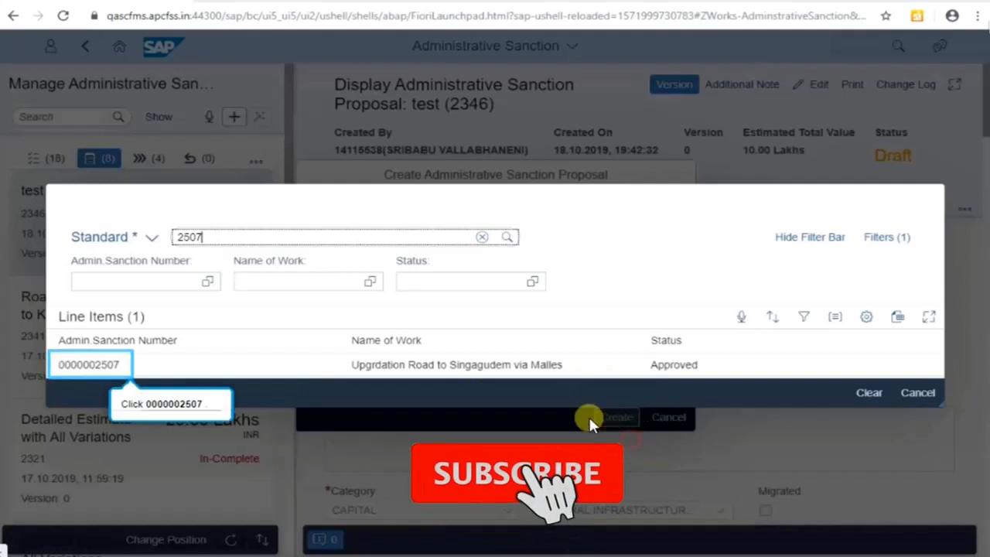
left_click(101, 365)
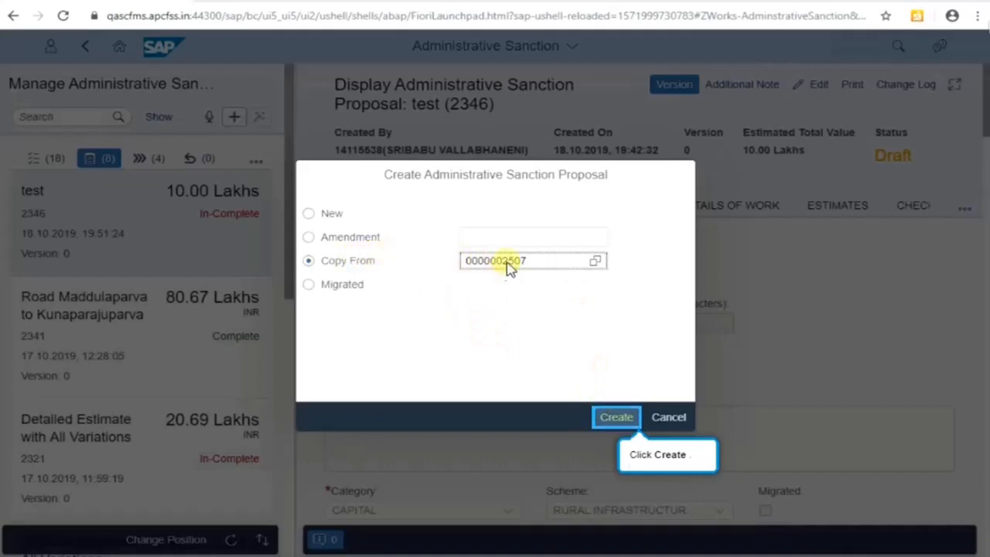
left_click(618, 416)
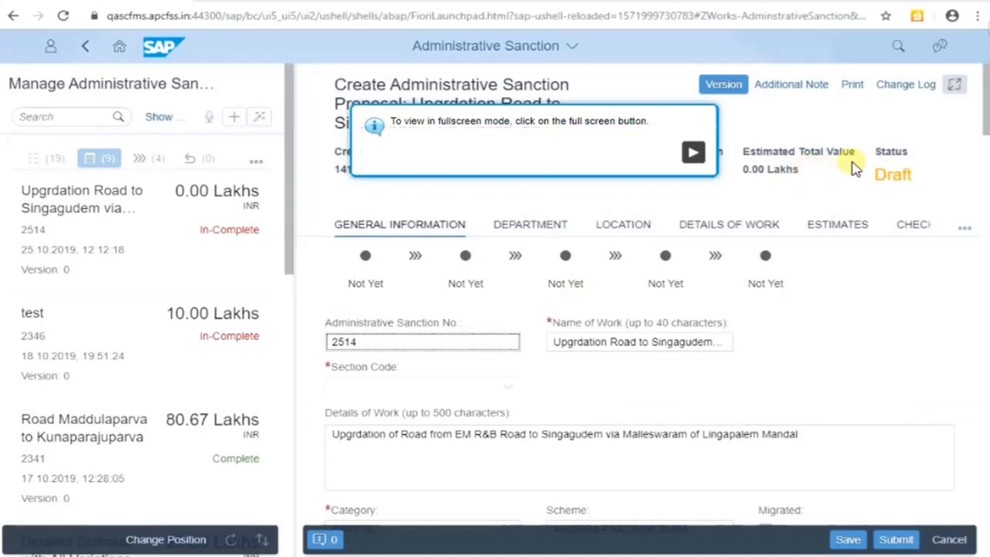
- Show the copied Administrative Sanction proposal in full-screen mode
left_click(692, 152)
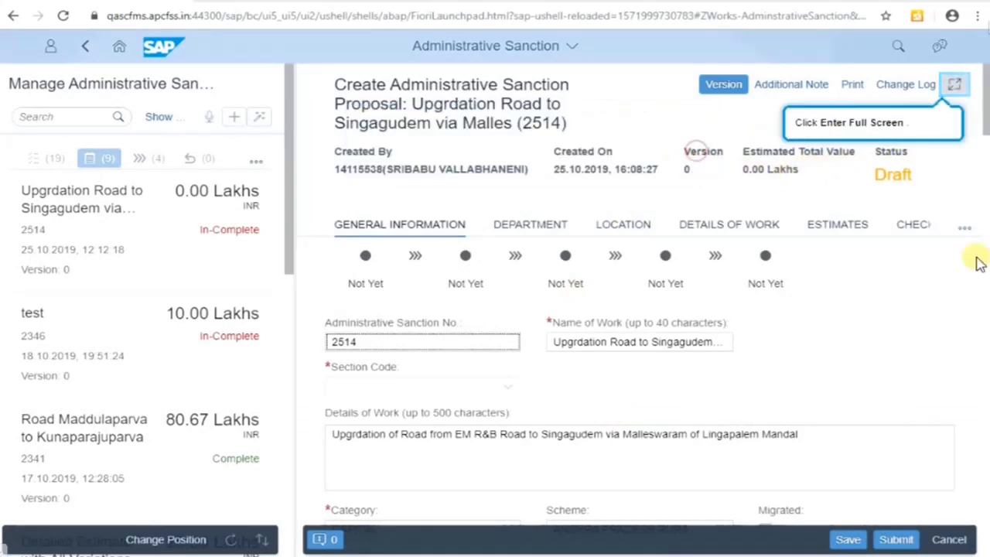
left_click(954, 85)
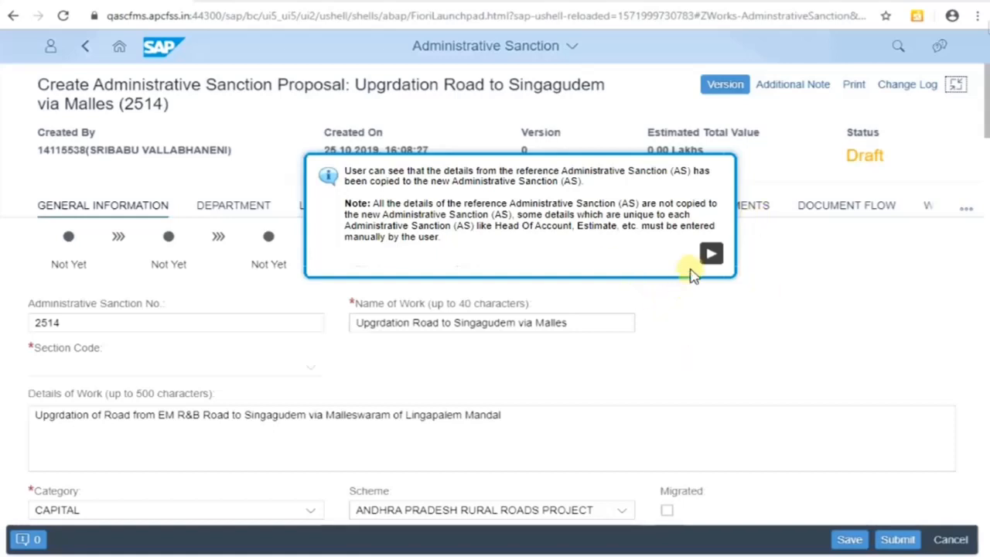
left_click(709, 253)
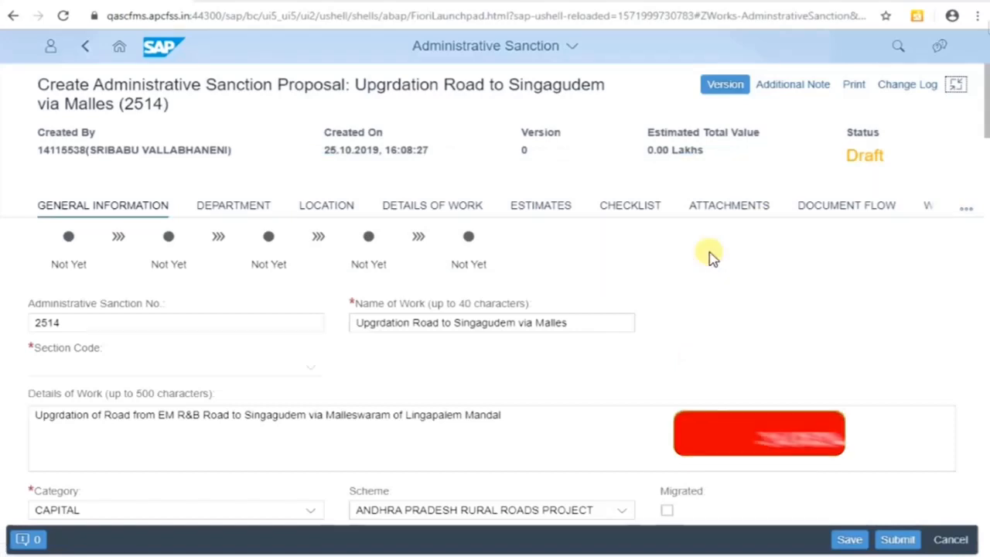
- In the proposal's Department section, set the Executing Department to PRR03 : Panchayat Raj Engineering Dept
left_click(255, 213)
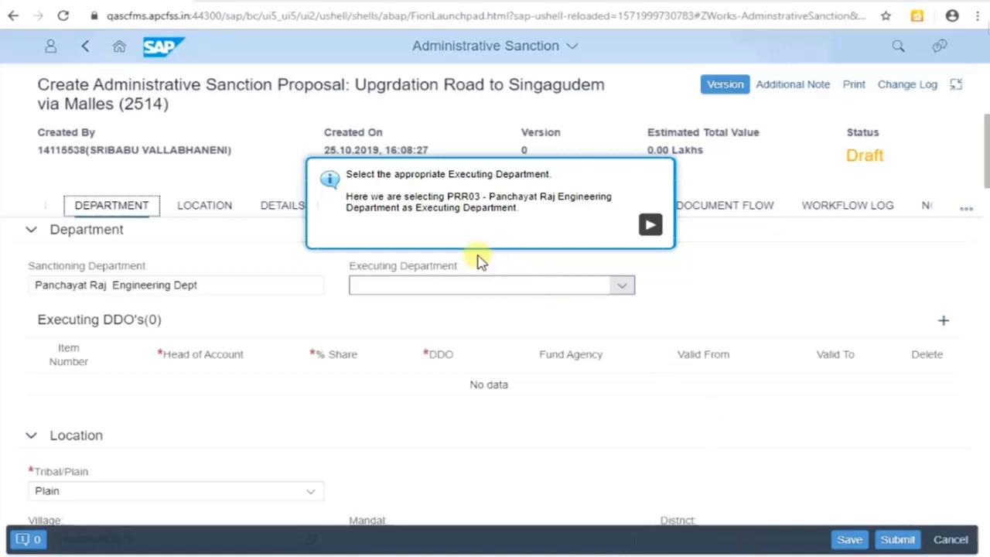
left_click(649, 225)
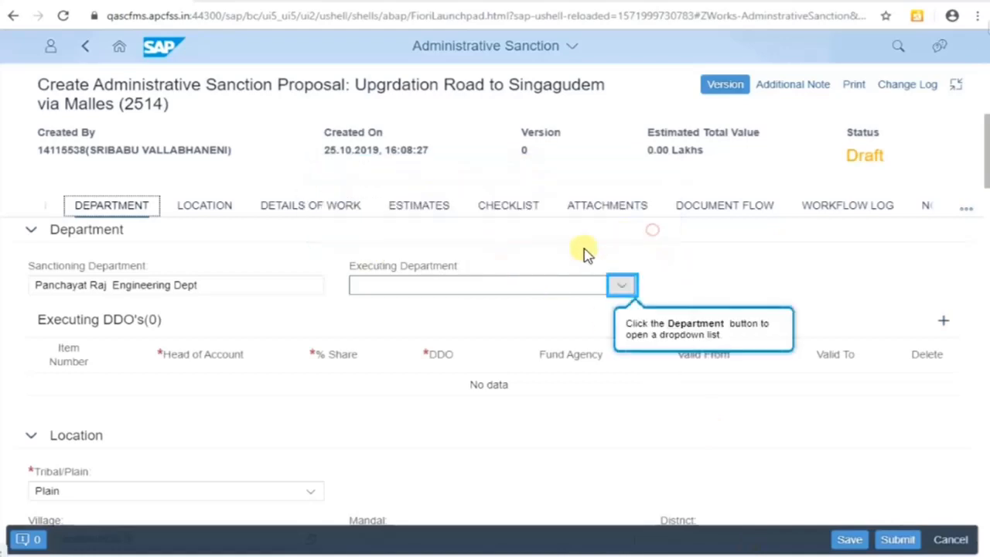
left_click(624, 290)
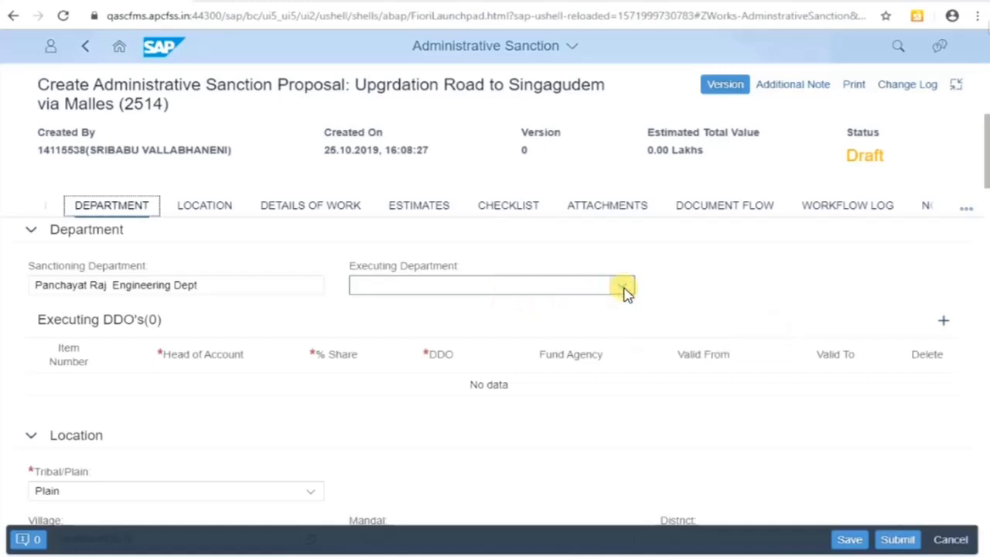
left_click(625, 291)
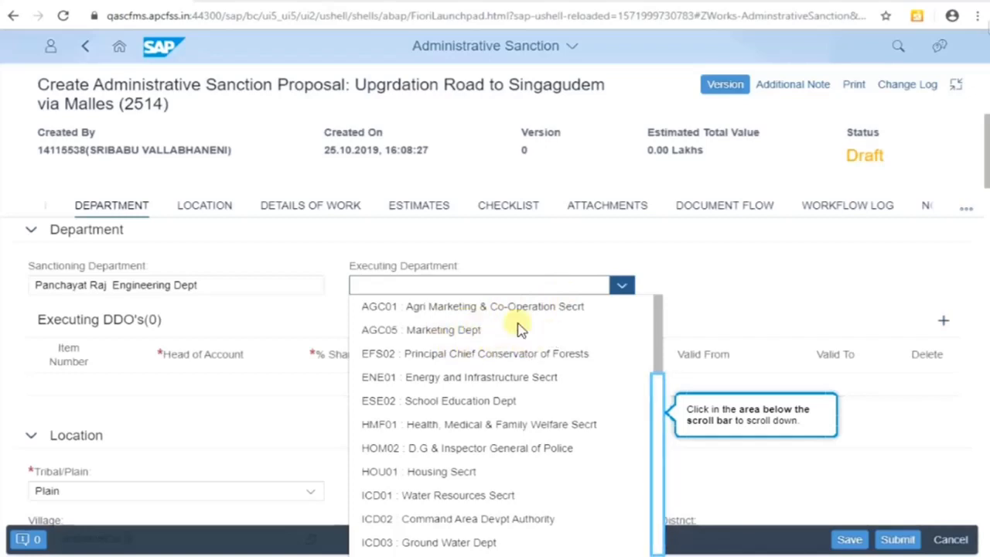
left_click(659, 394)
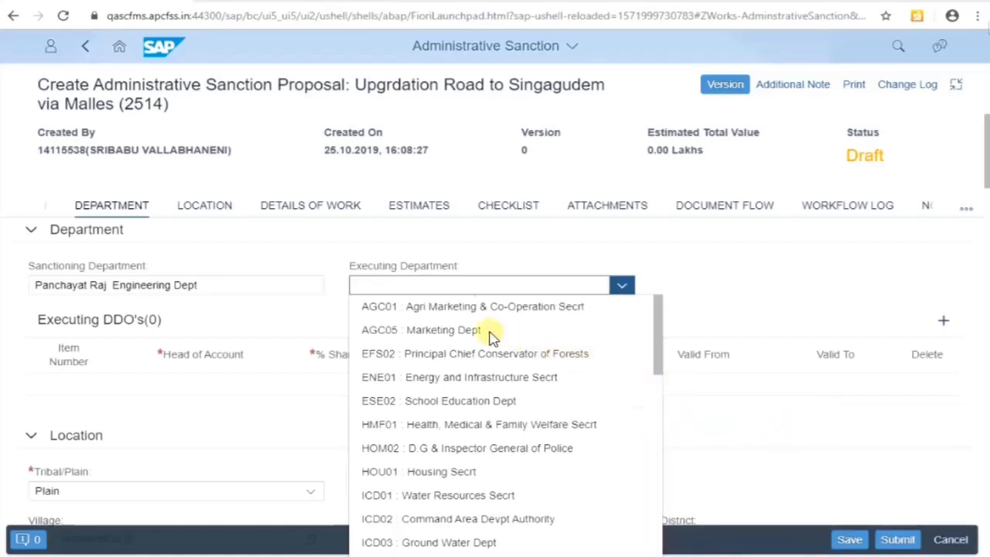
scroll(495, 325, "down", 5)
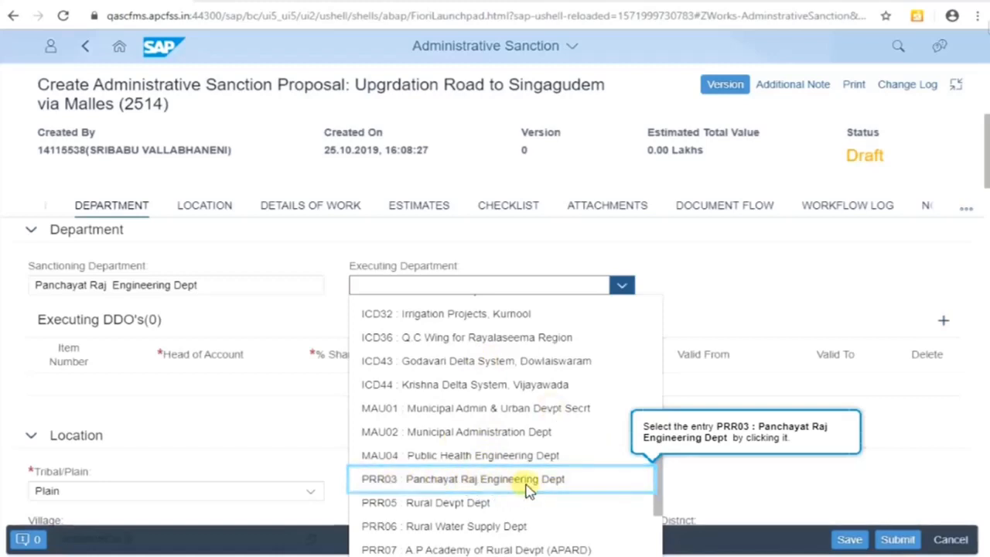
left_click(584, 485)
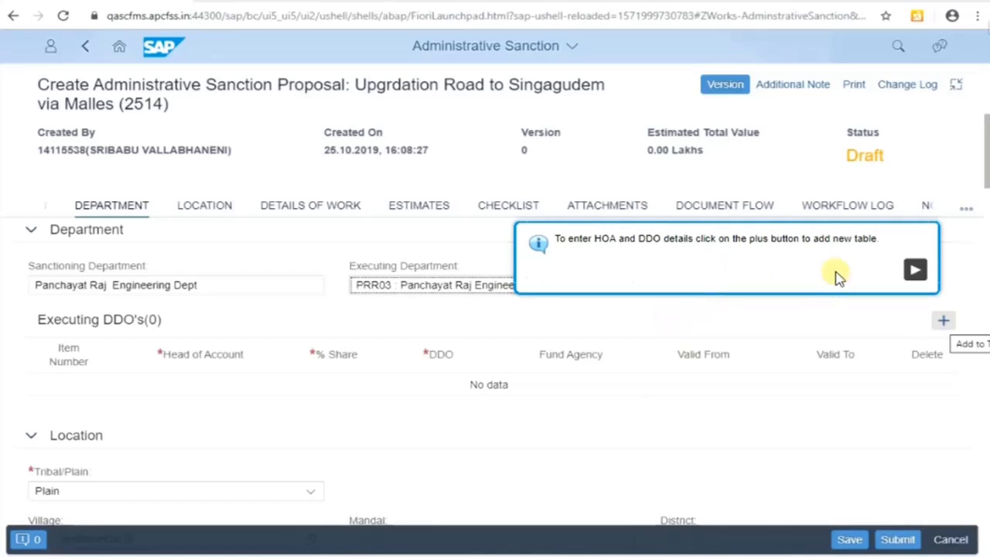
left_click(917, 271)
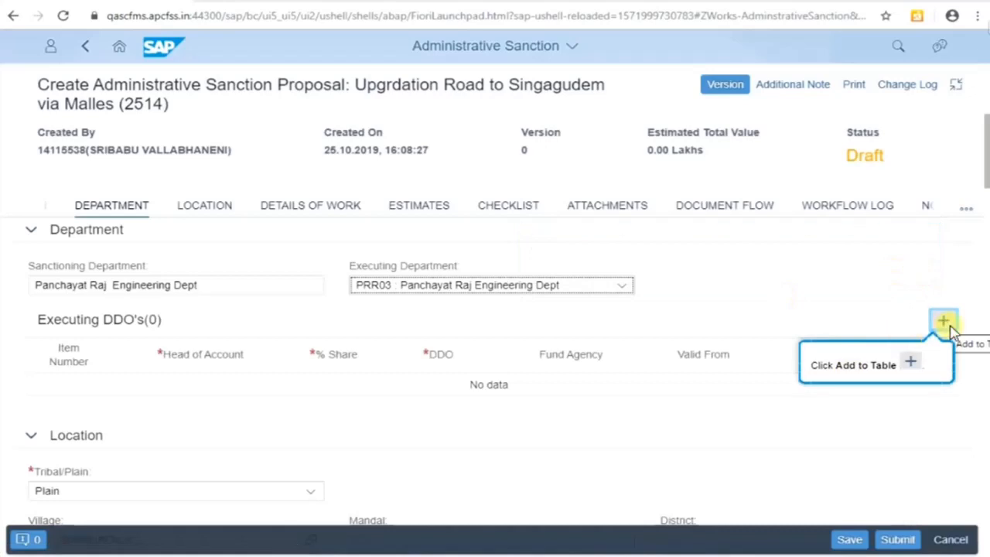
left_click(945, 321)
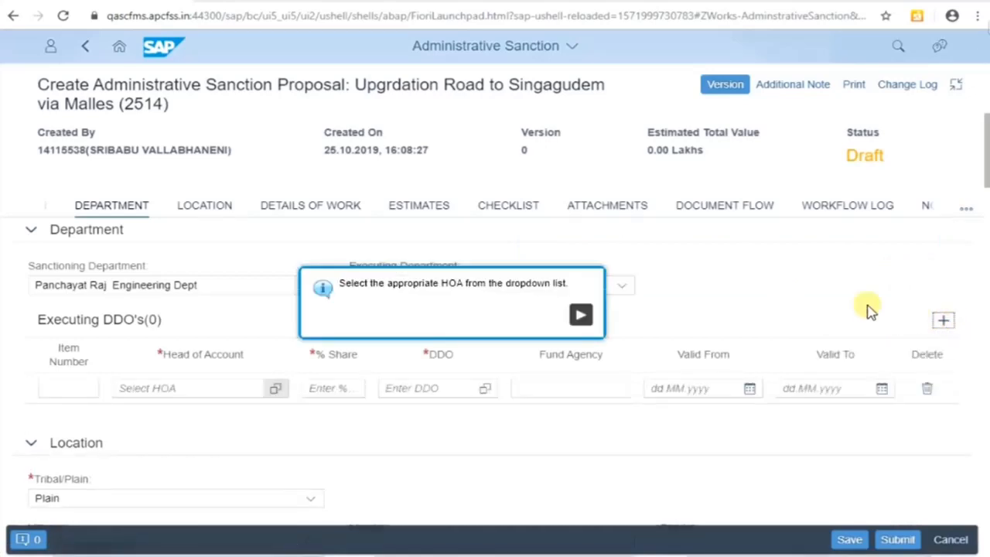
left_click(581, 317)
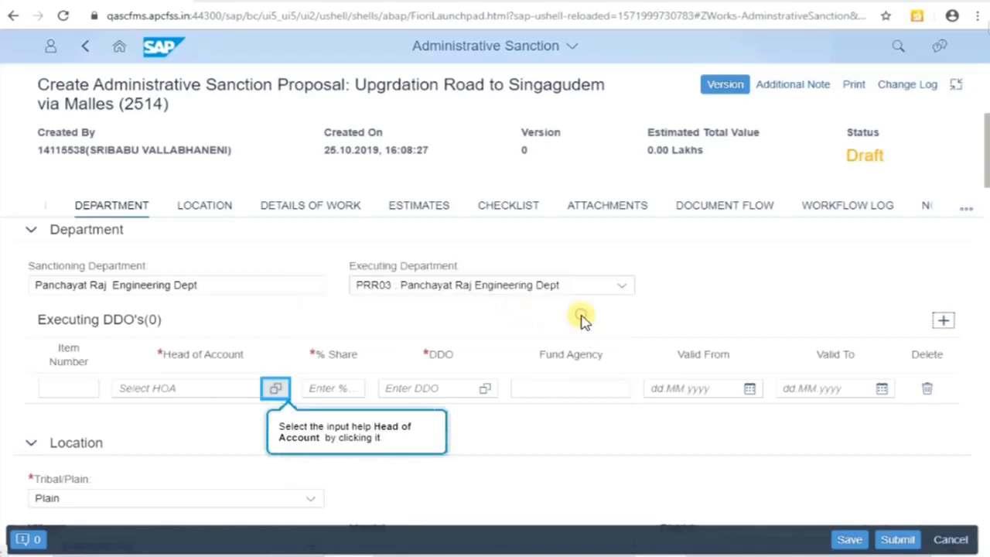
left_click(276, 388)
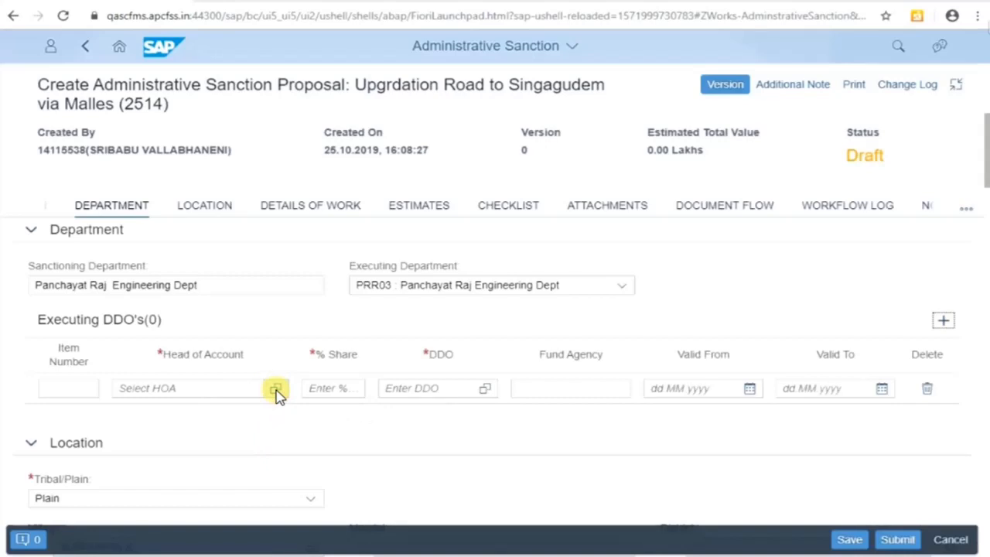
left_click(294, 388)
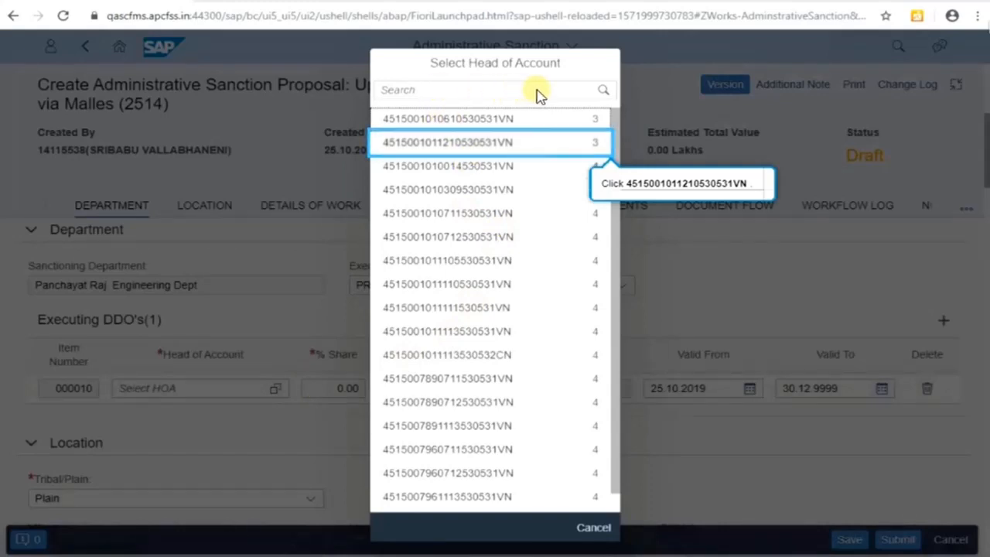
left_click(532, 147)
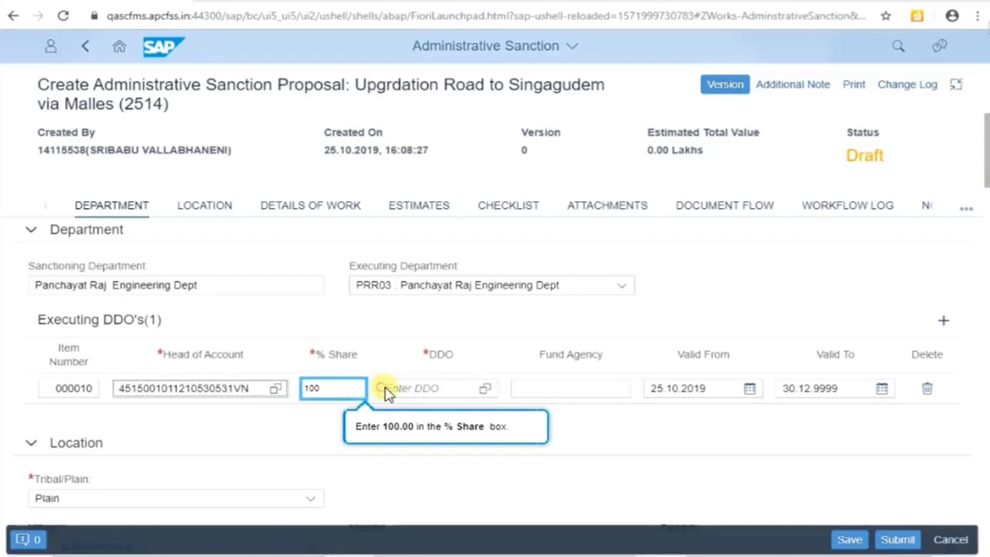
left_click(763, 284)
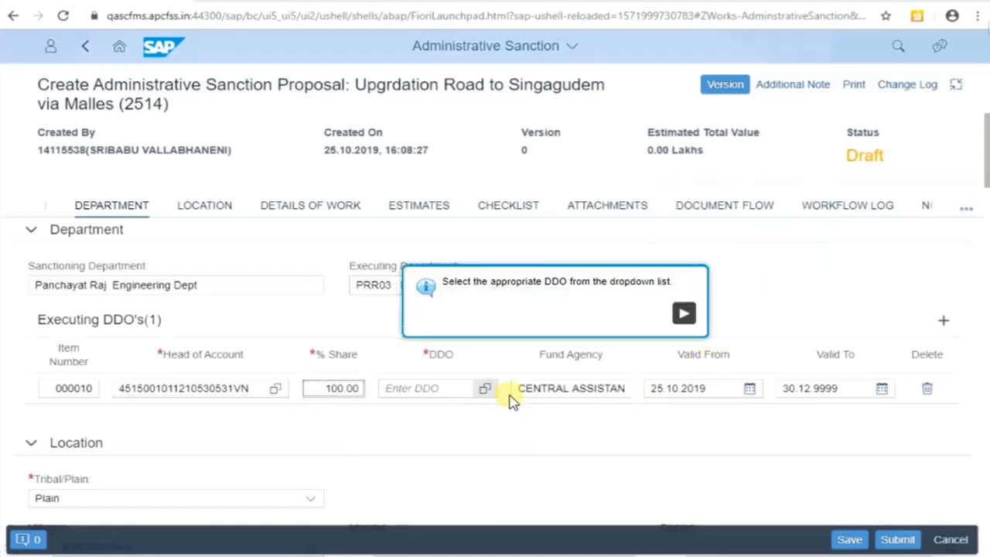
left_click(680, 313)
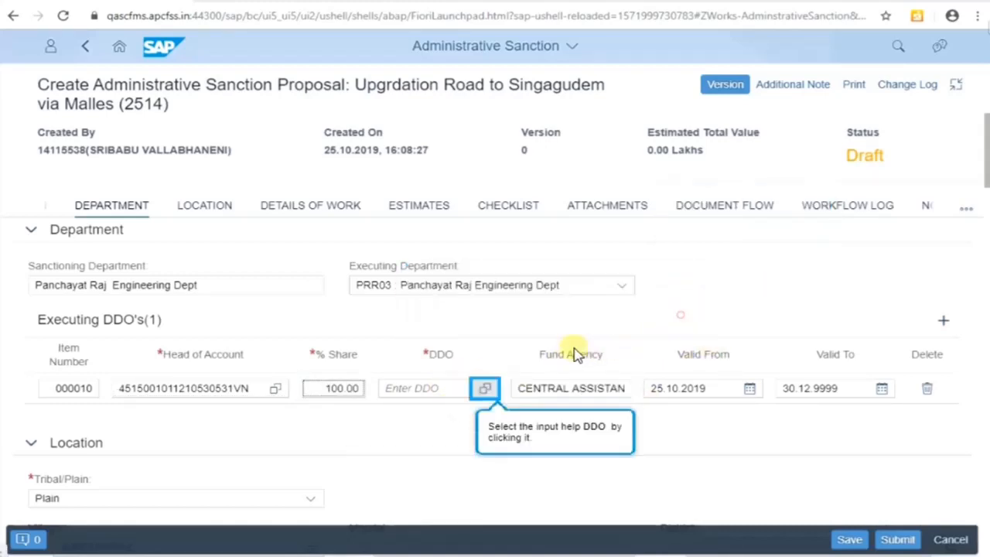
left_click(485, 390)
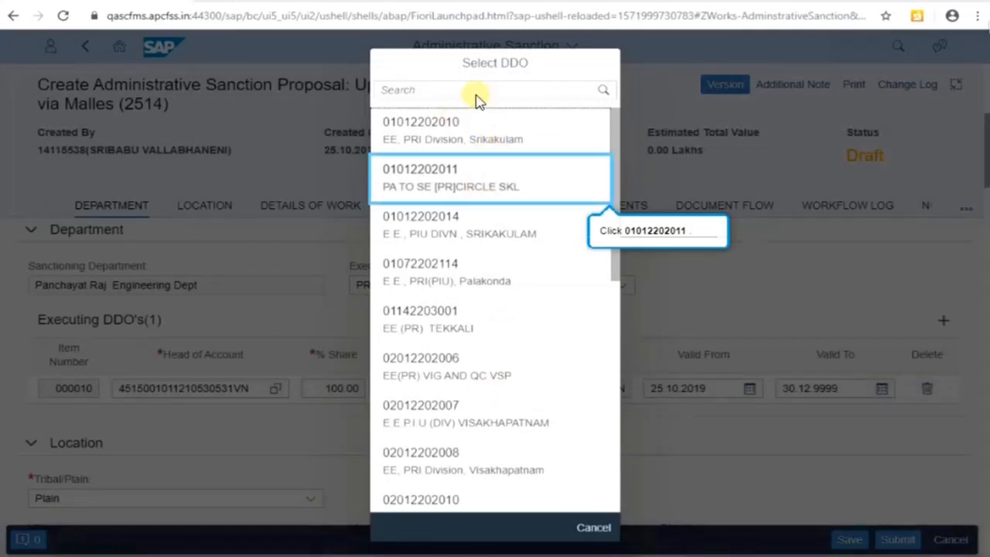
left_click(497, 182)
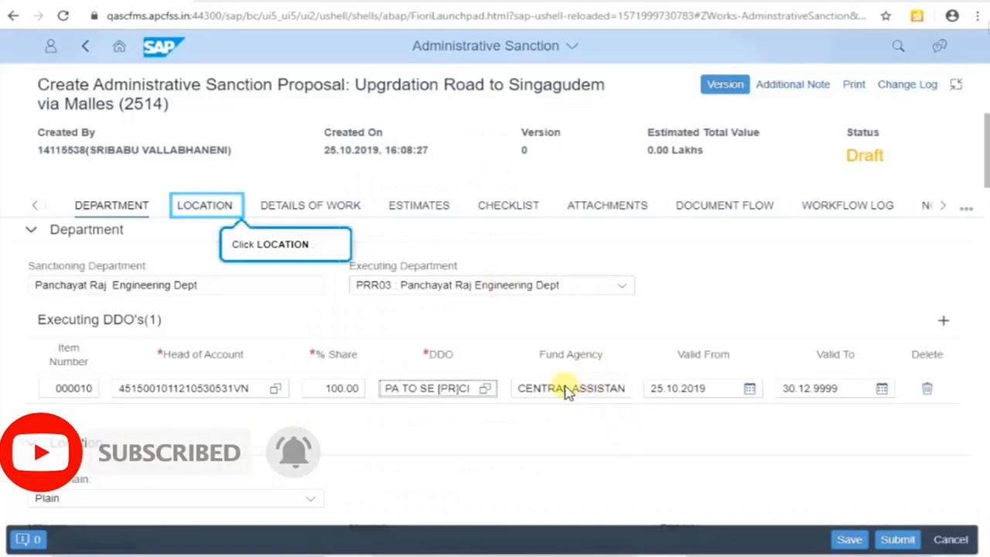
- In the proposal's Location section, change the village to CHEEMALAVALASA
left_click(211, 205)
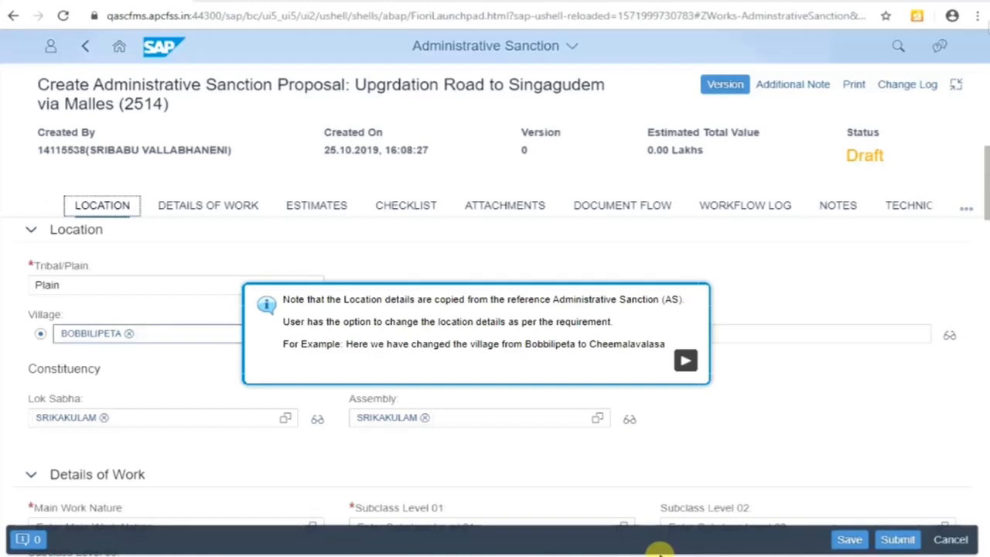
left_click(685, 363)
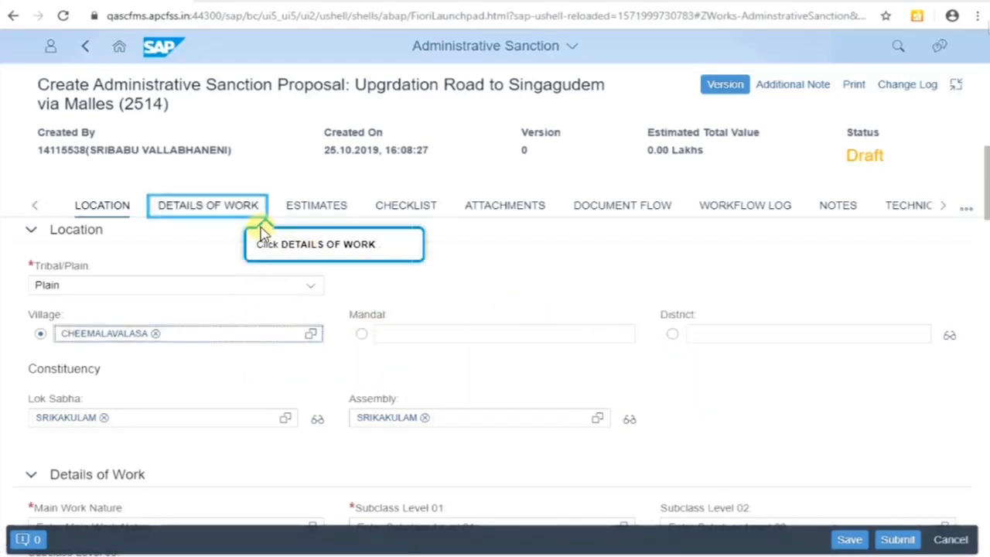
left_click(278, 319)
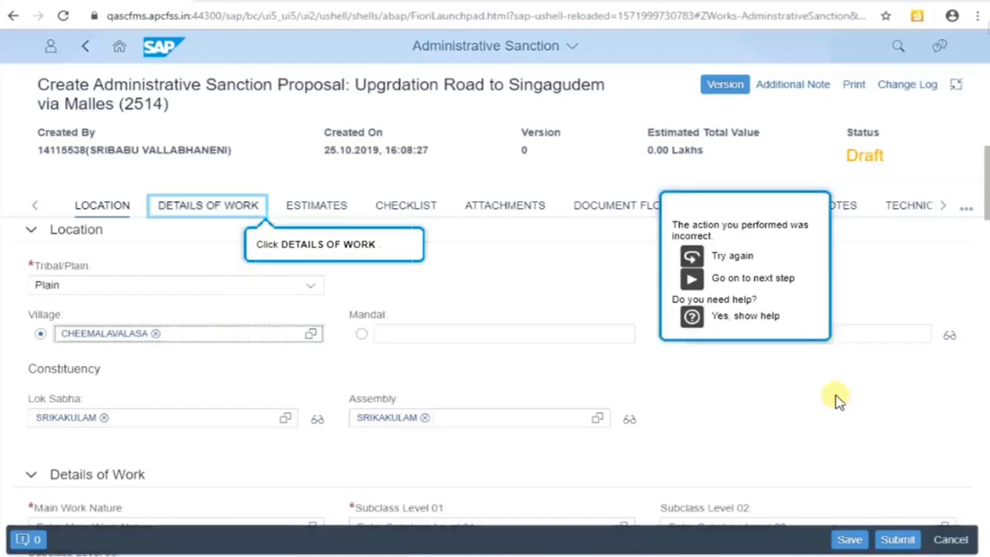
left_click(735, 257)
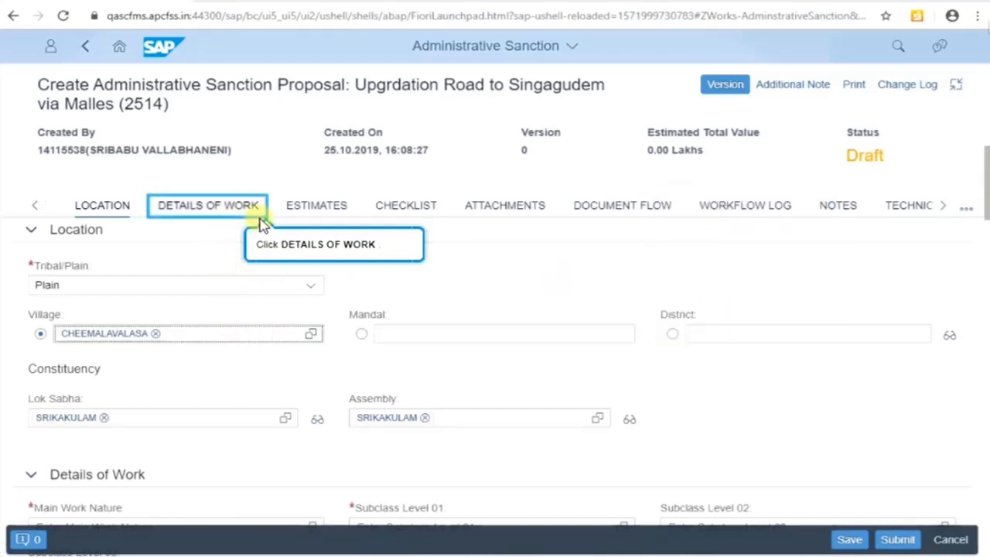
- Fill in Details of Work with main work nature ROAD WORKS and subclasses RURAL ROADS, CC ROADS and PLAIN-SINGLE LANE ROAD 3.75 M
left_click(230, 213)
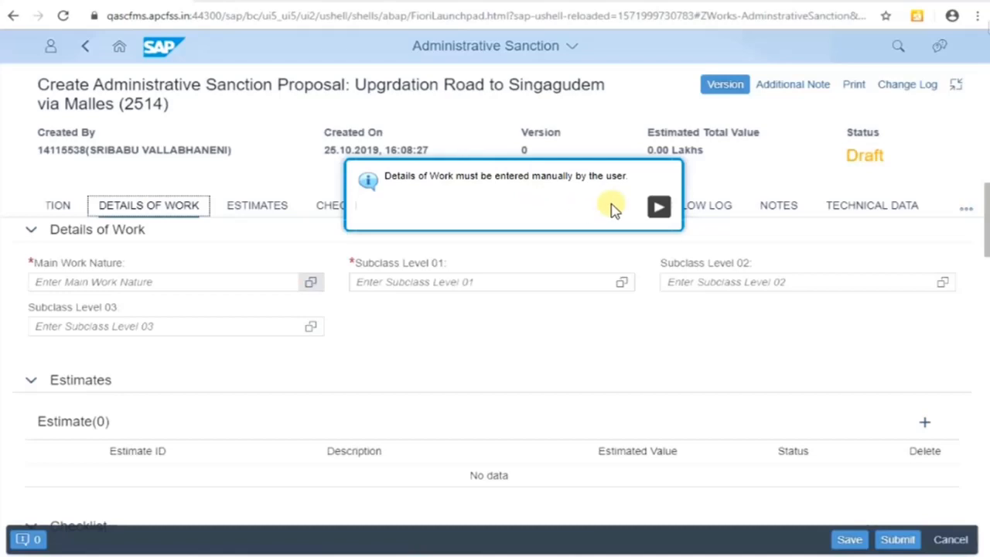
left_click(659, 207)
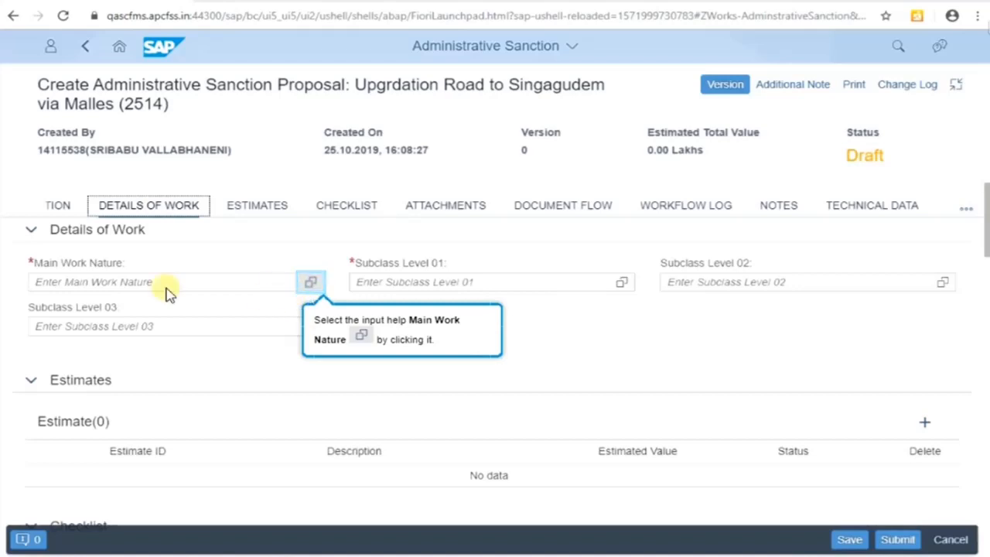
left_click(311, 283)
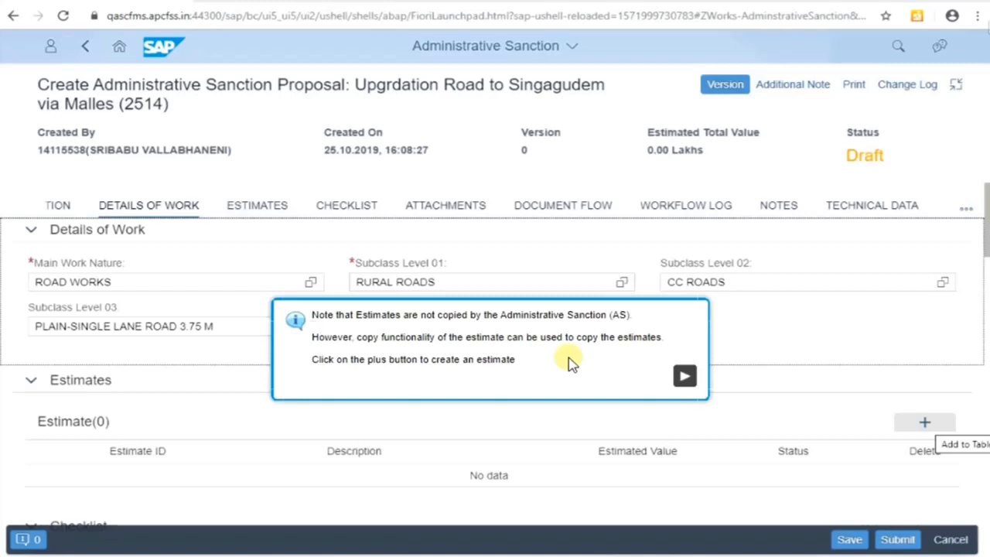
- Add an estimate to the proposal with type Line Estimate and the Copy option
left_click(685, 375)
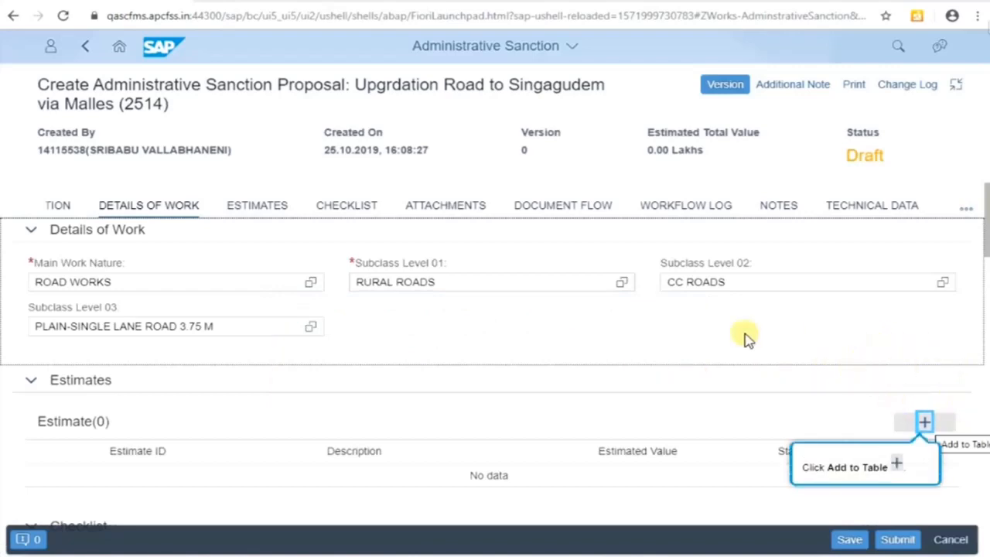
left_click(922, 424)
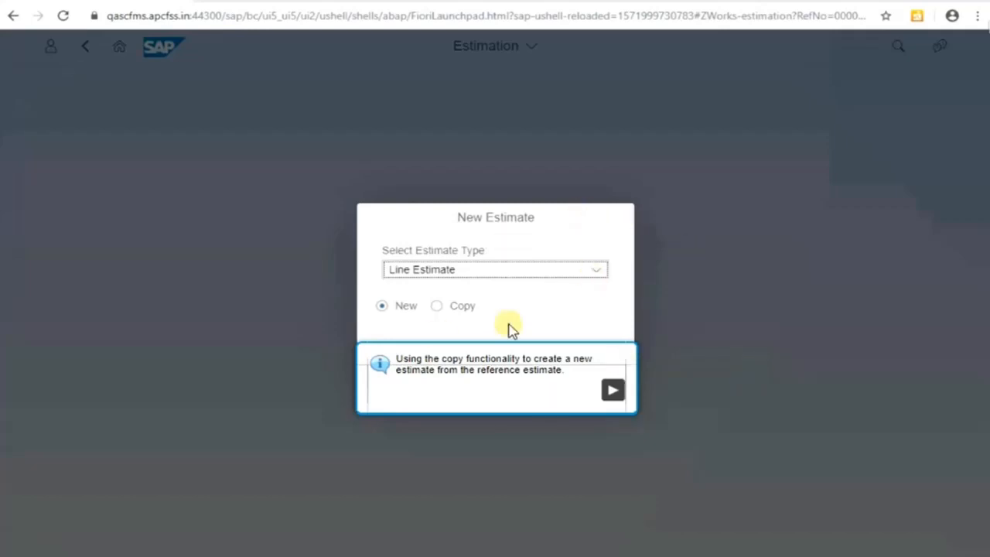
left_click(611, 391)
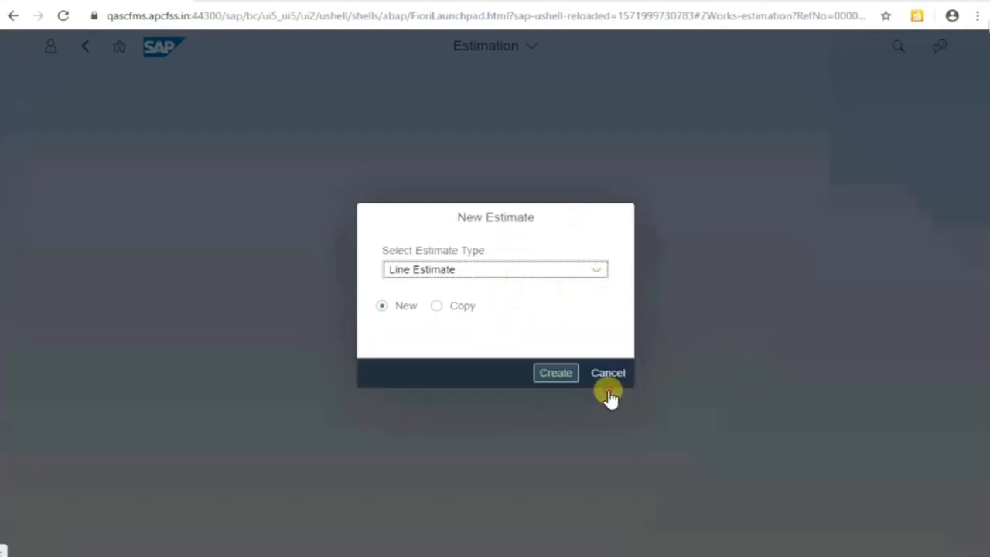
left_click(438, 308)
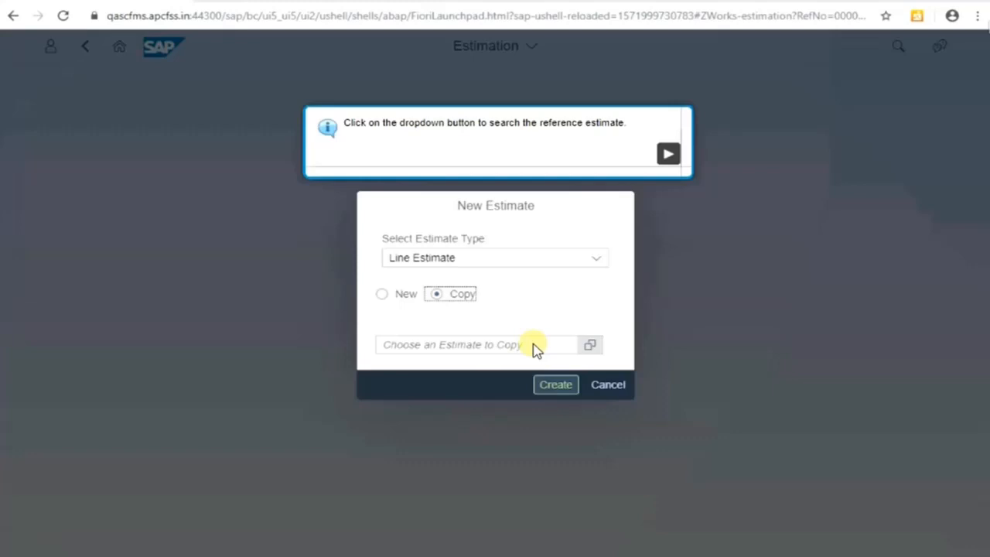
left_click(667, 154)
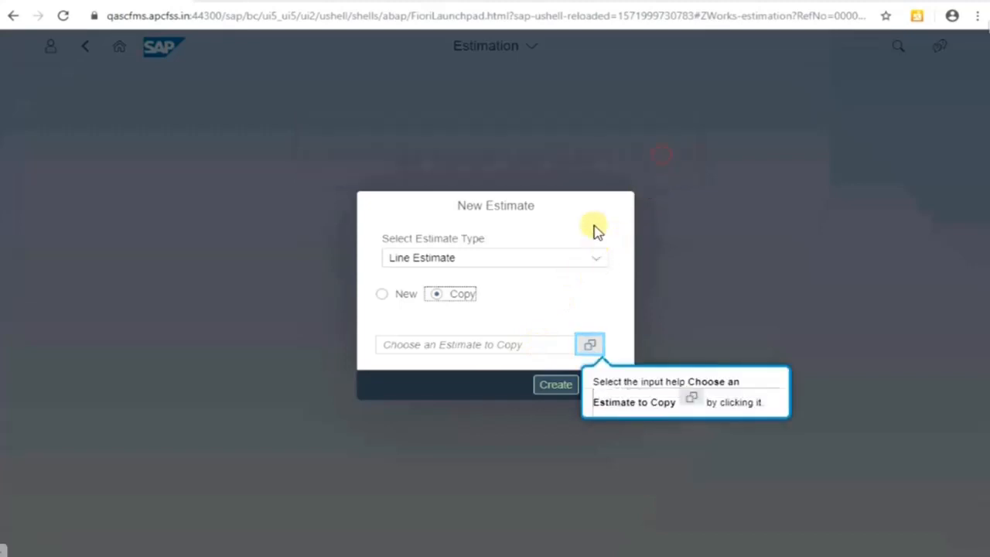
left_click(593, 346)
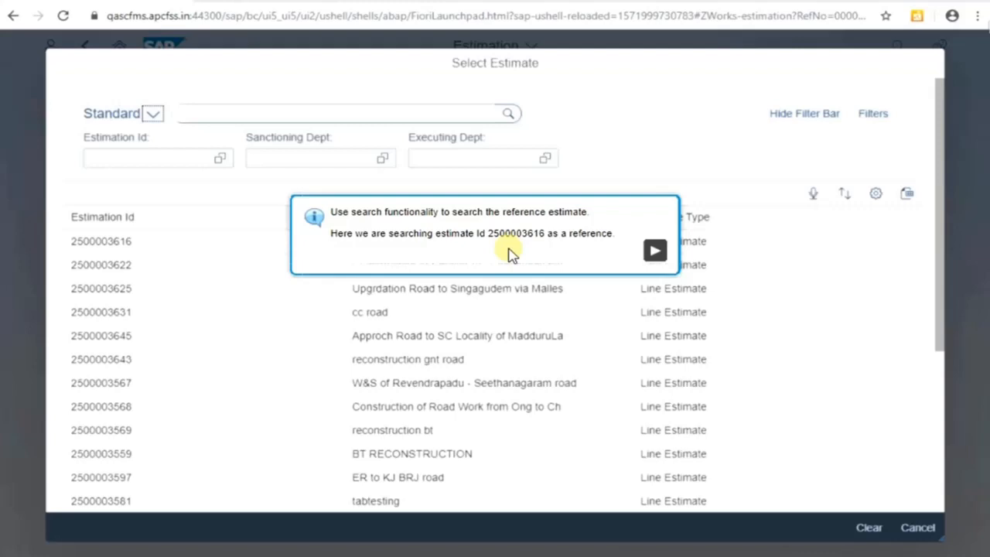
left_click(654, 252)
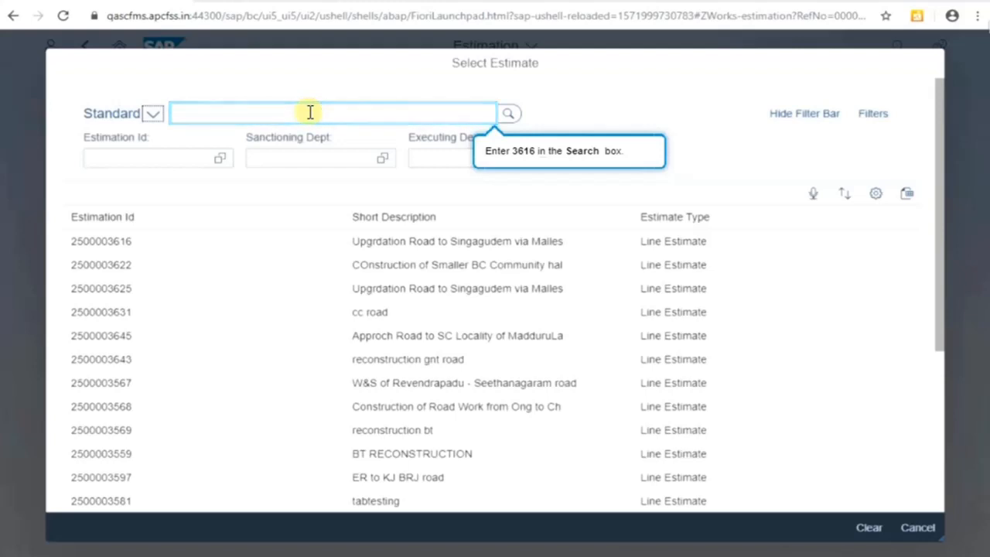
type("3")
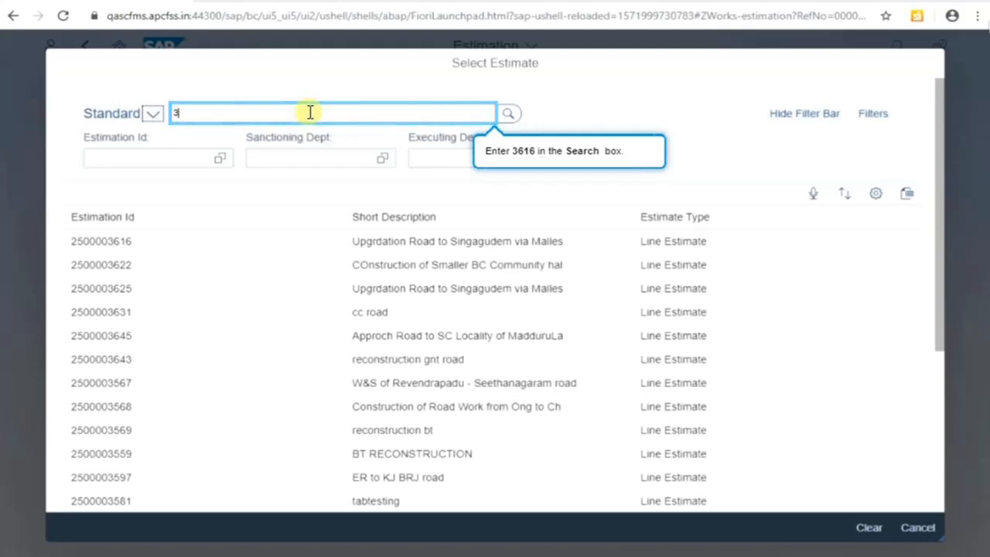
type("616")
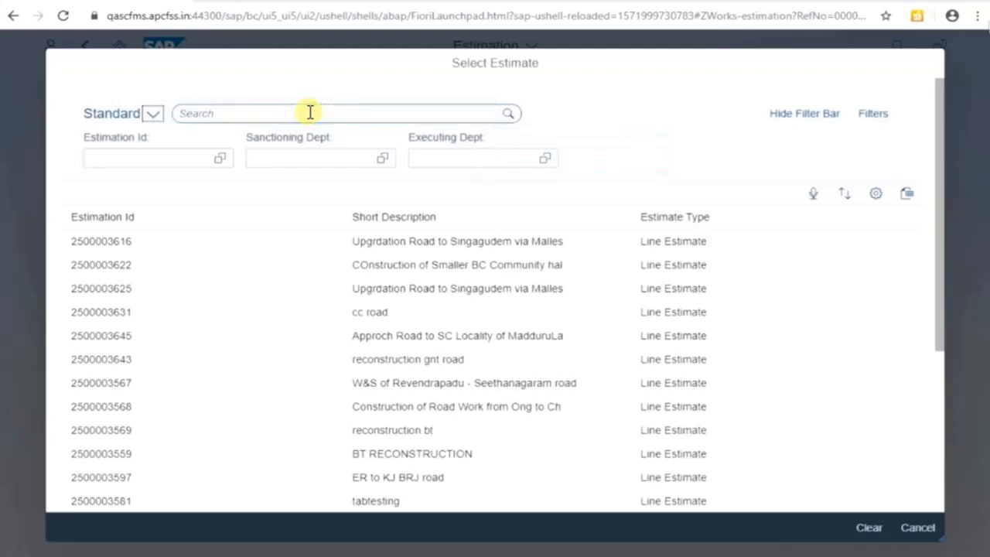
key("Return")
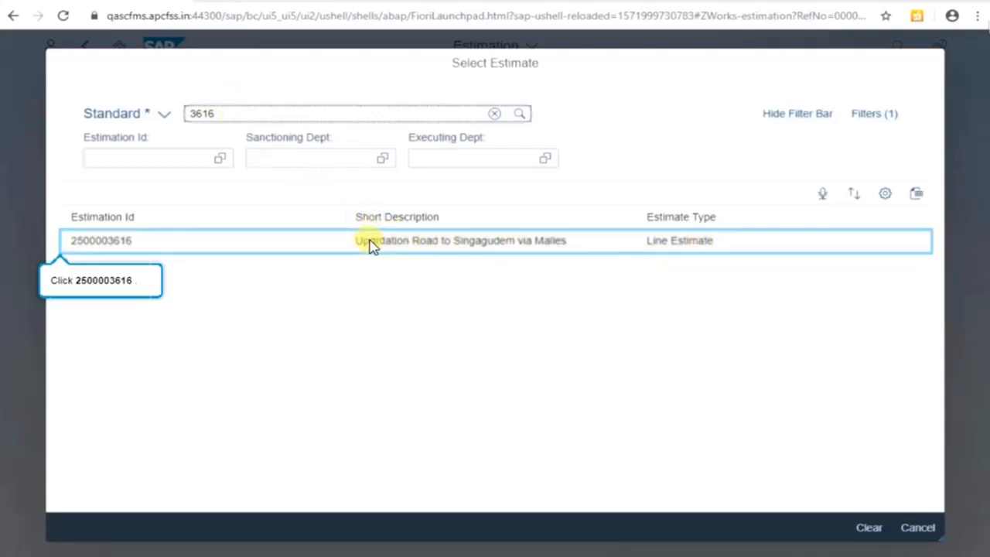
left_click(436, 244)
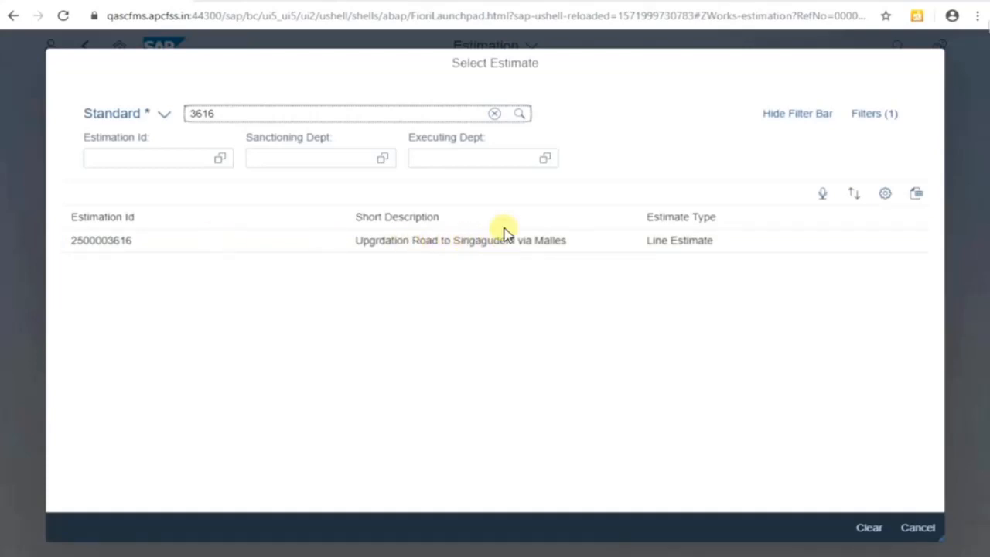
left_click(448, 249)
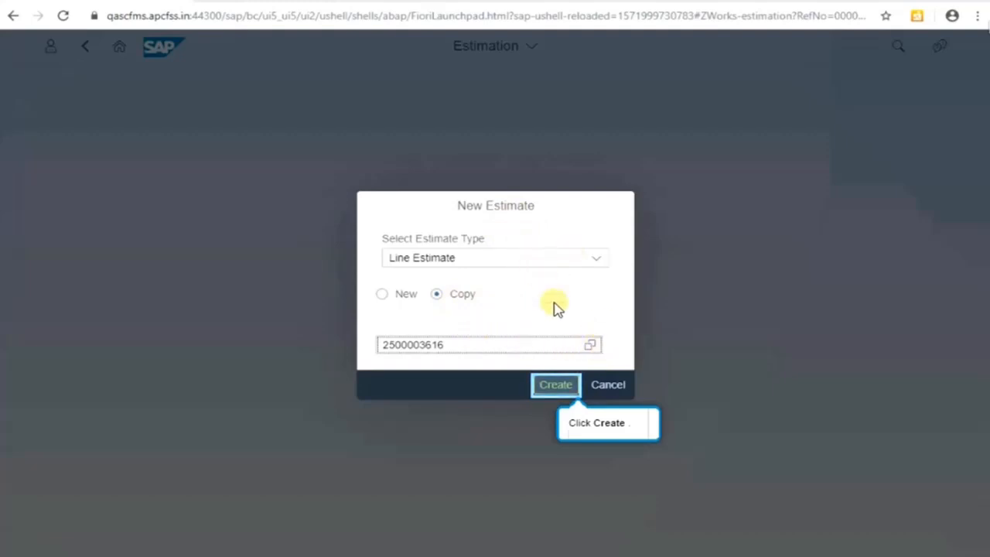
left_click(556, 385)
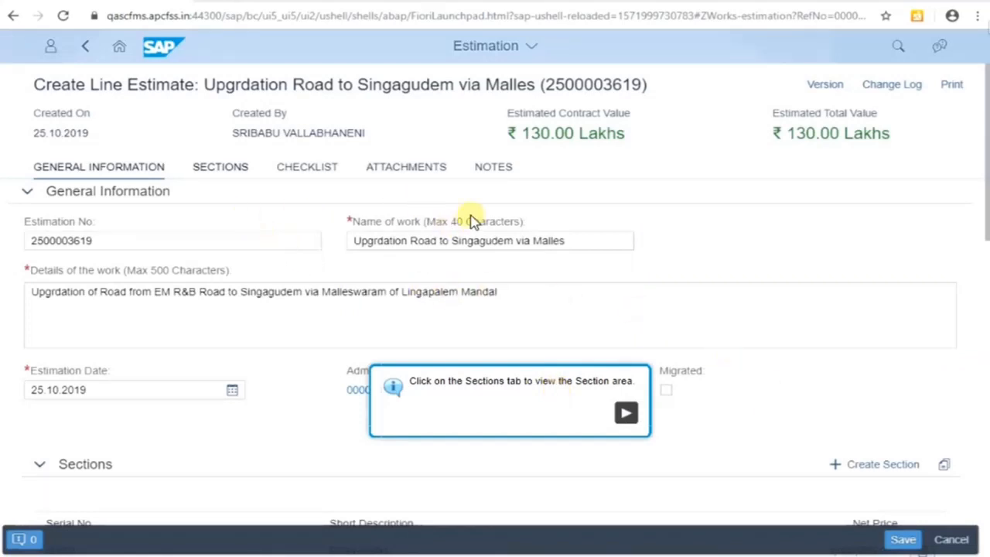
- Review the copied sections of the new line estimate, save it and return to the Administrative Sanction proposal
left_click(627, 415)
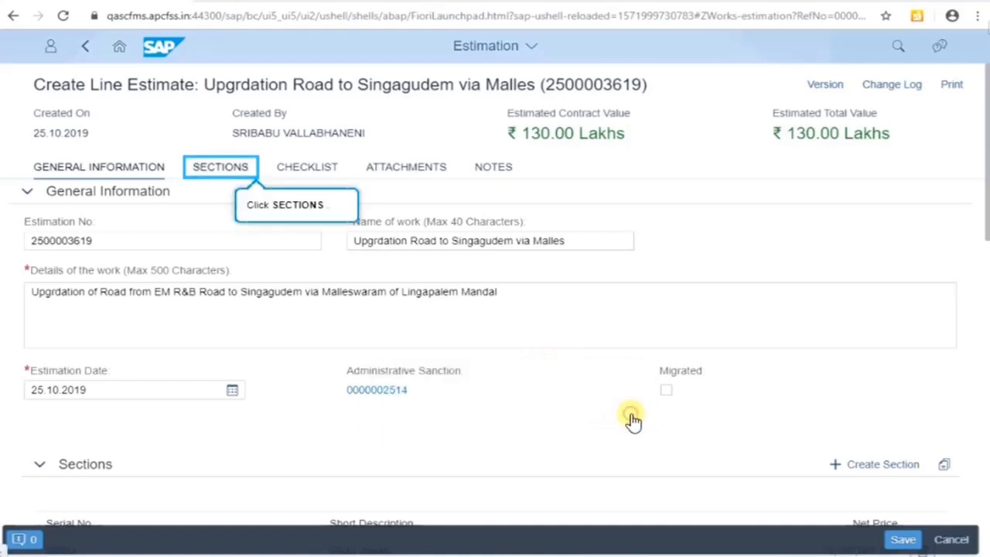
left_click(232, 172)
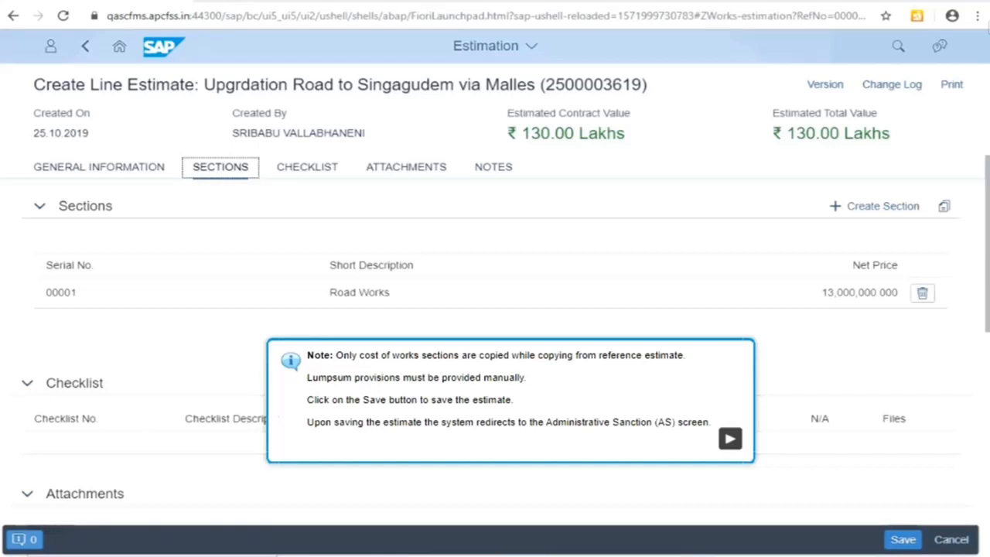
left_click(727, 438)
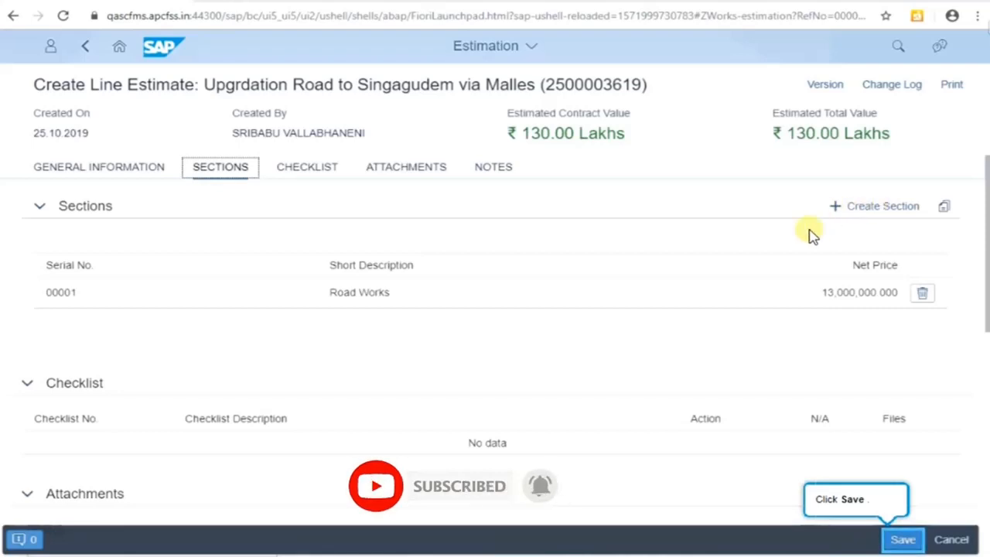
left_click(903, 540)
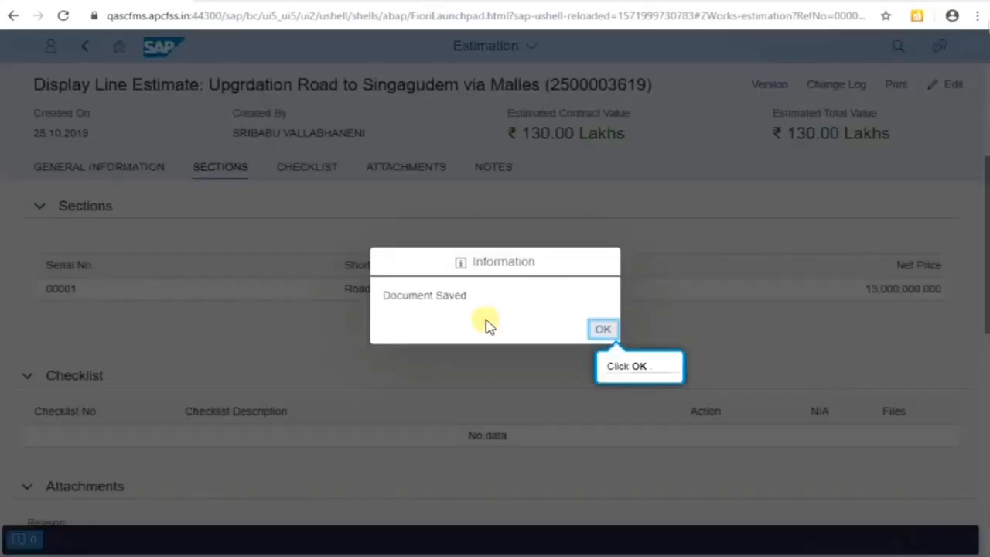
left_click(603, 331)
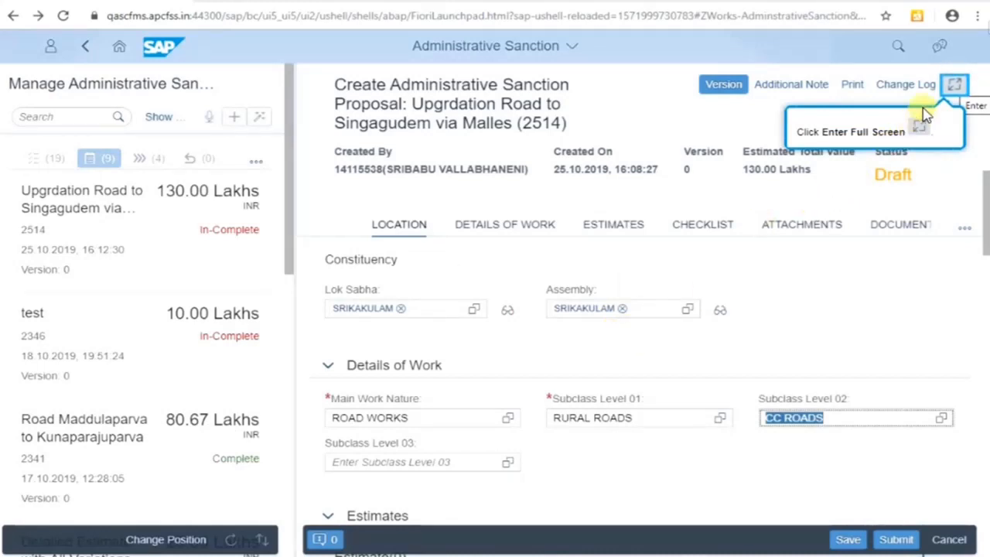
- Show the Administrative Sanction proposal in full-screen mode and go to its Notes section
left_click(954, 85)
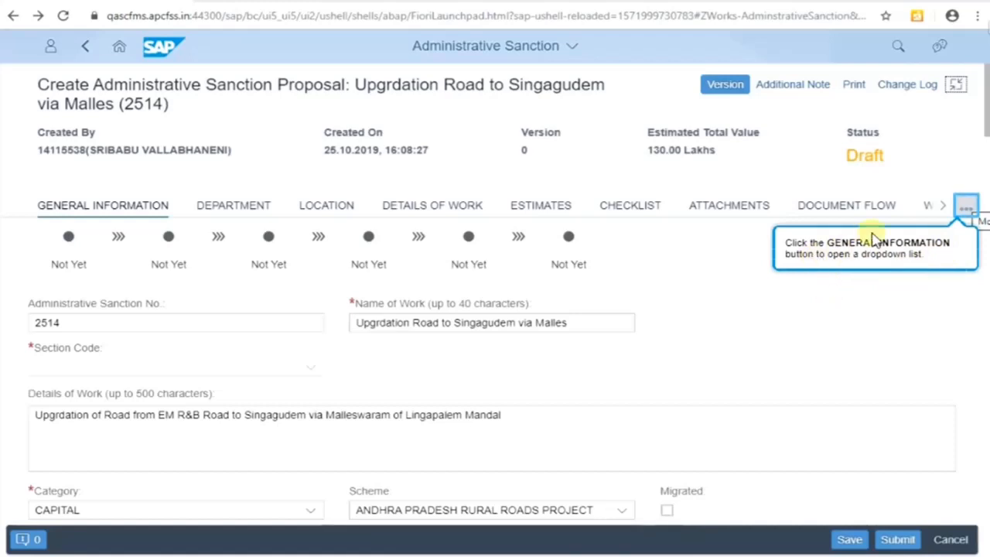
left_click(962, 210)
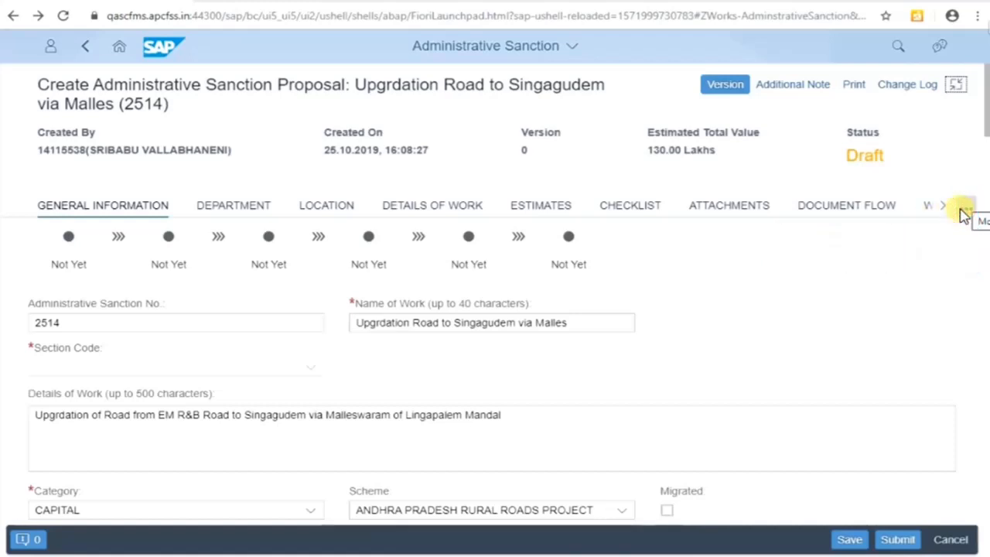
left_click(964, 210)
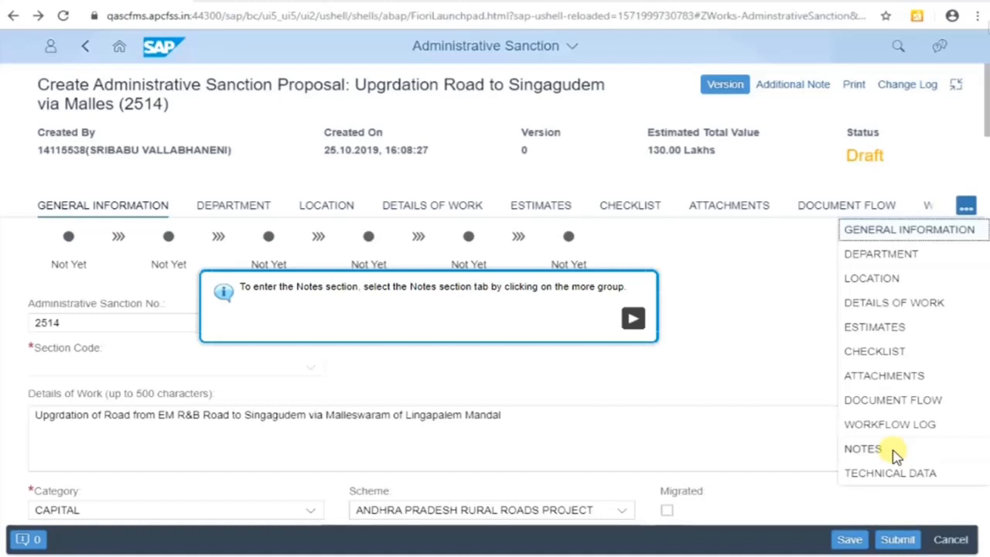
left_click(634, 319)
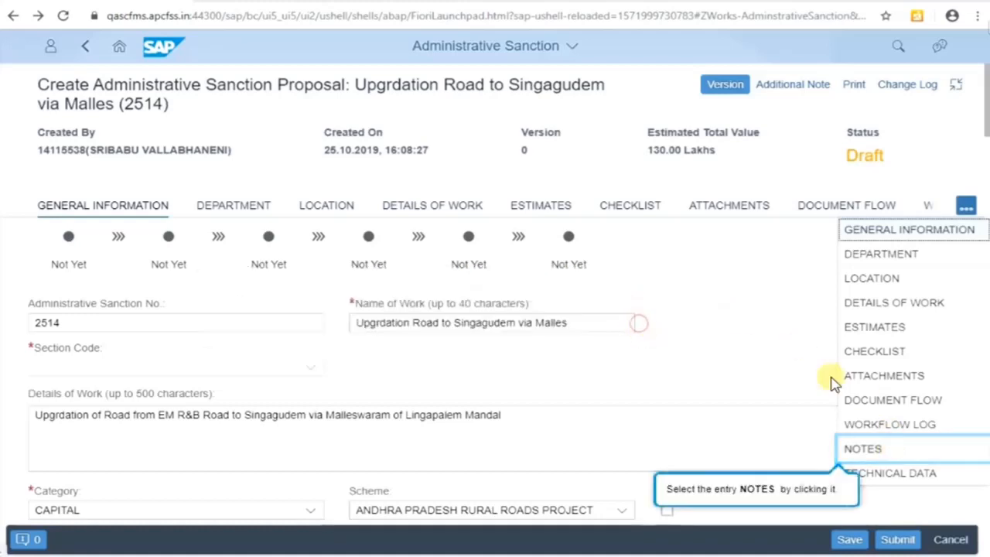
left_click(917, 454)
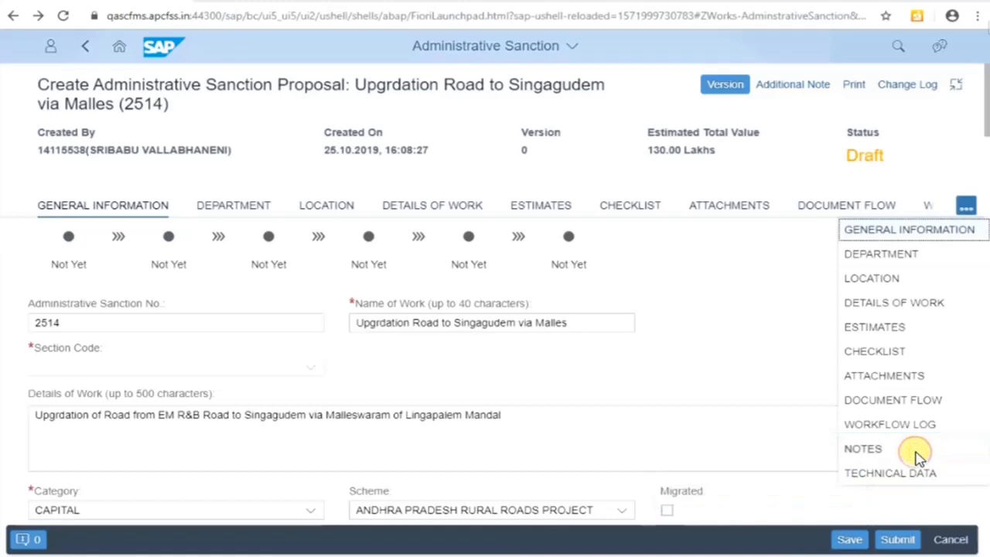
left_click(917, 454)
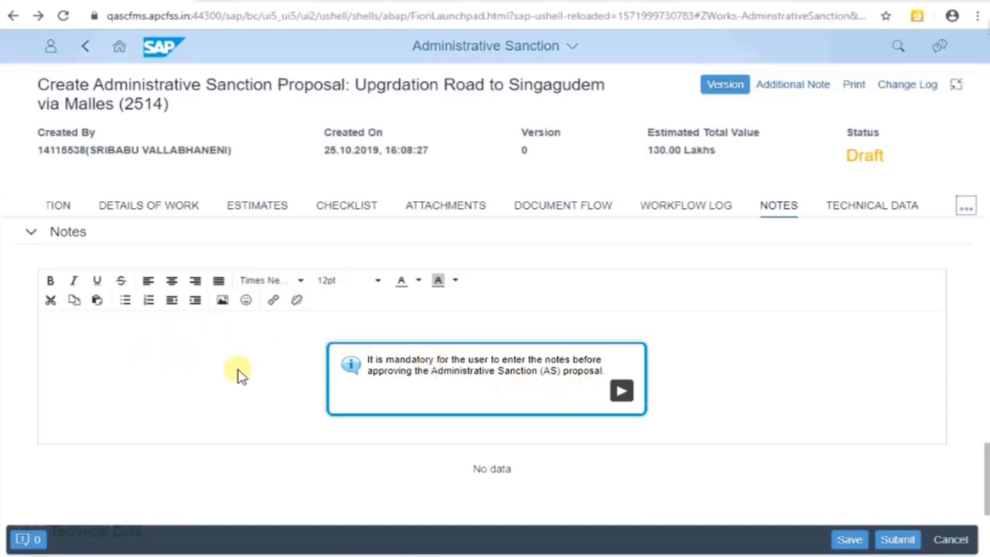
- Enter the mandatory note "ok" in the Notes section of the Administrative Sanction proposal
left_click(622, 392)
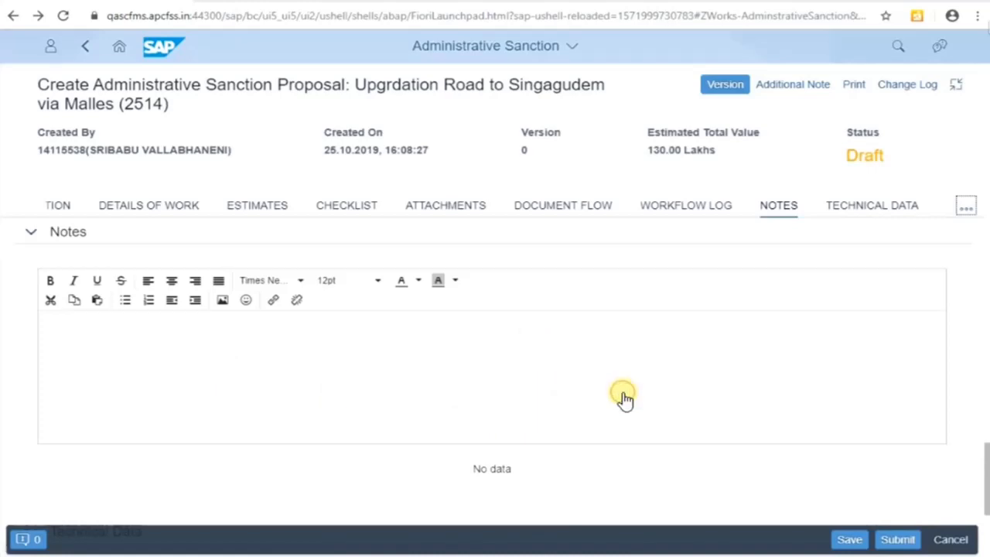
left_click(348, 386)
type("ok")
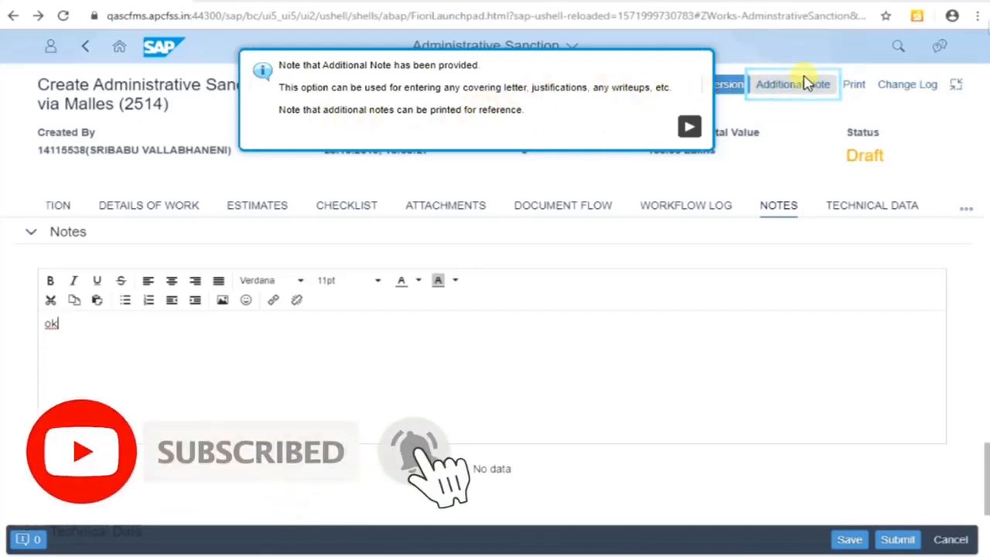
left_click(695, 128)
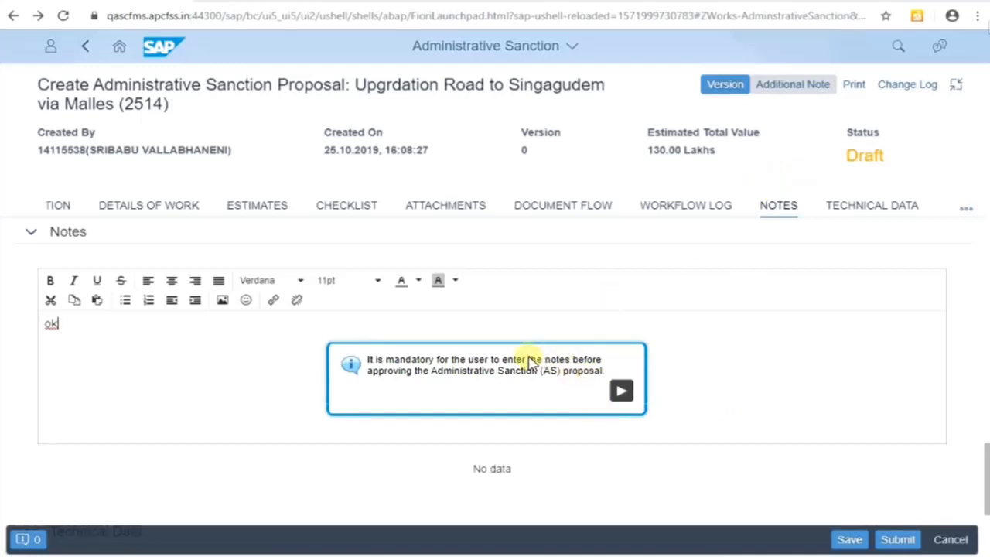
left_click(621, 392)
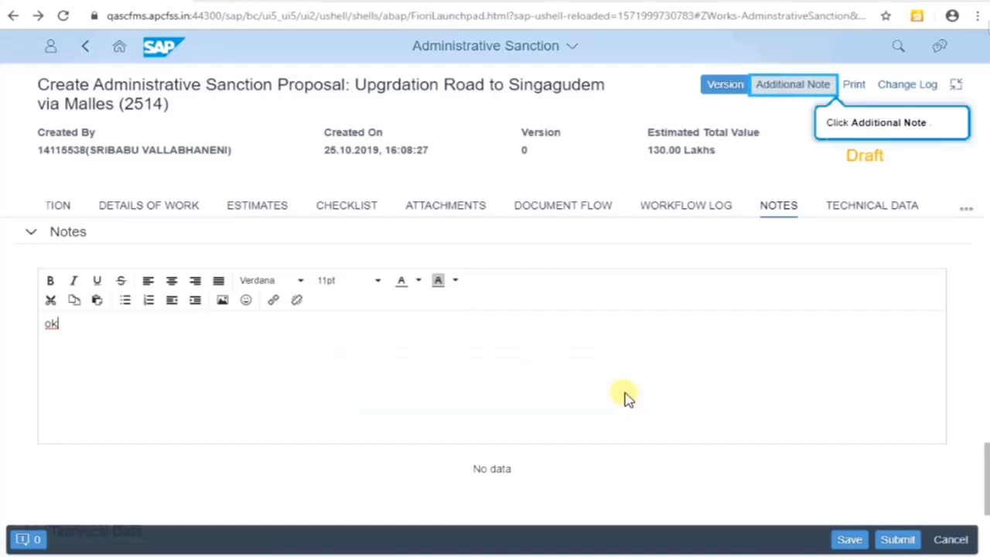
- Add the additional note "Additional Notes for any write-up" to the proposal and save it
left_click(808, 91)
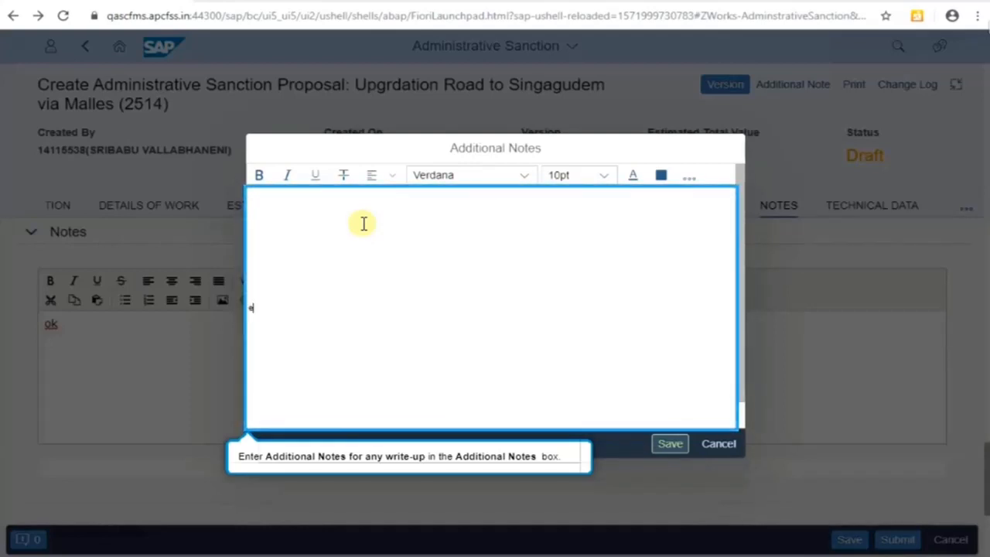
type("add")
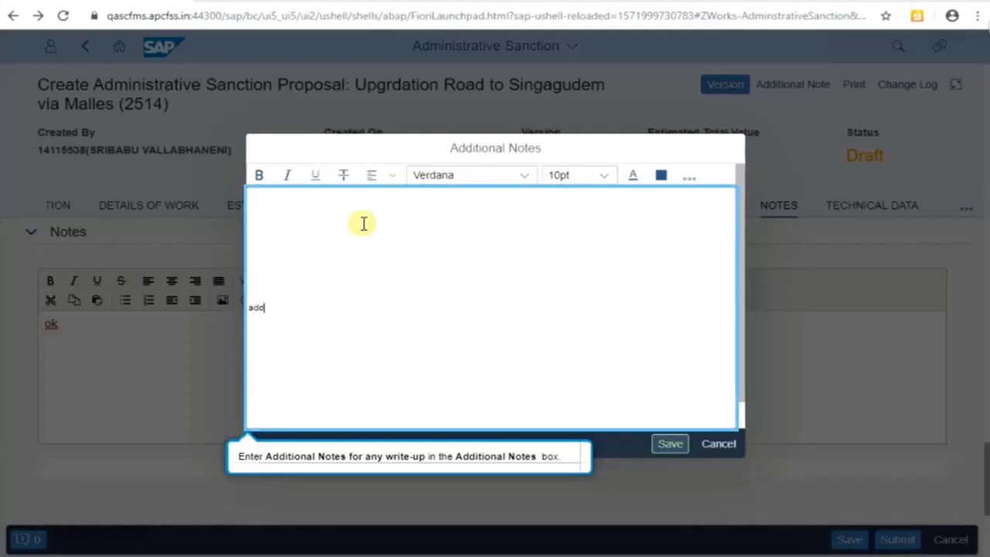
type("itional")
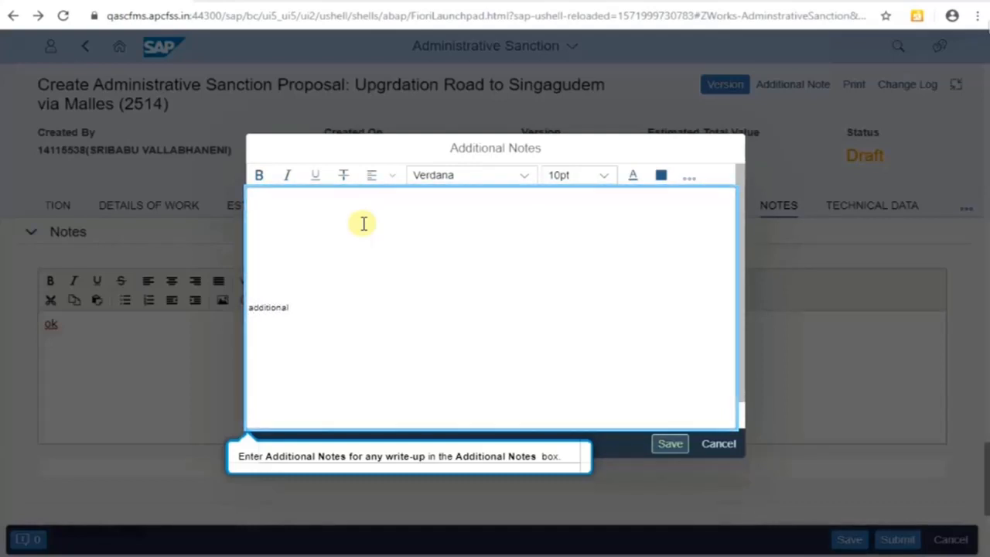
type(" notes or")
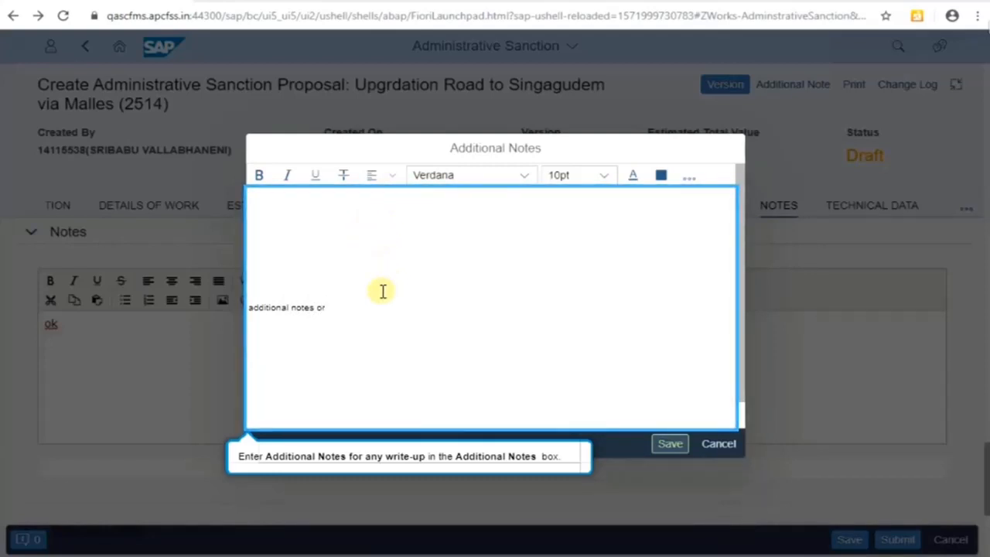
left_click(671, 445)
left_click(753, 279)
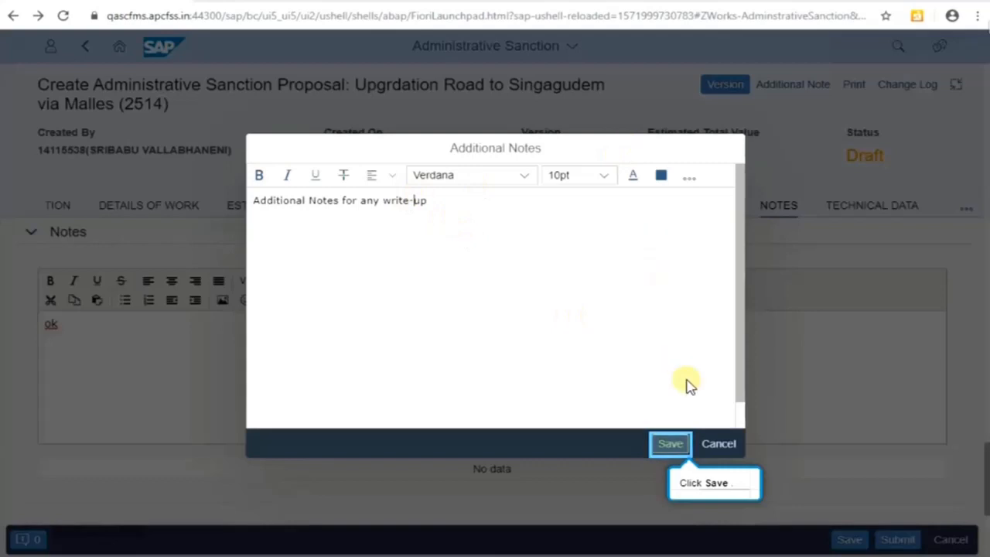
left_click(669, 447)
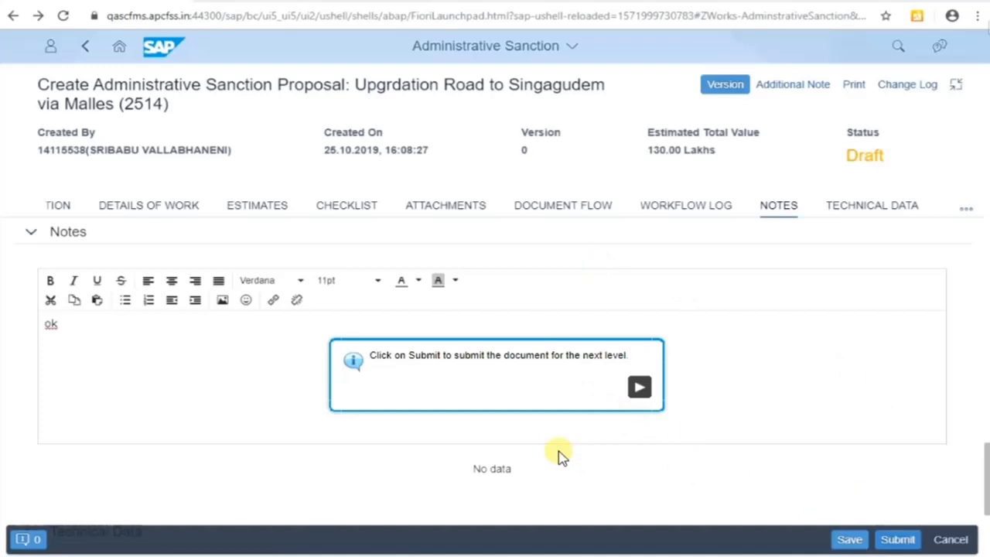
- Submit the Administrative Sanction proposal to the next level and confirm the submission
left_click(641, 386)
left_click(899, 540)
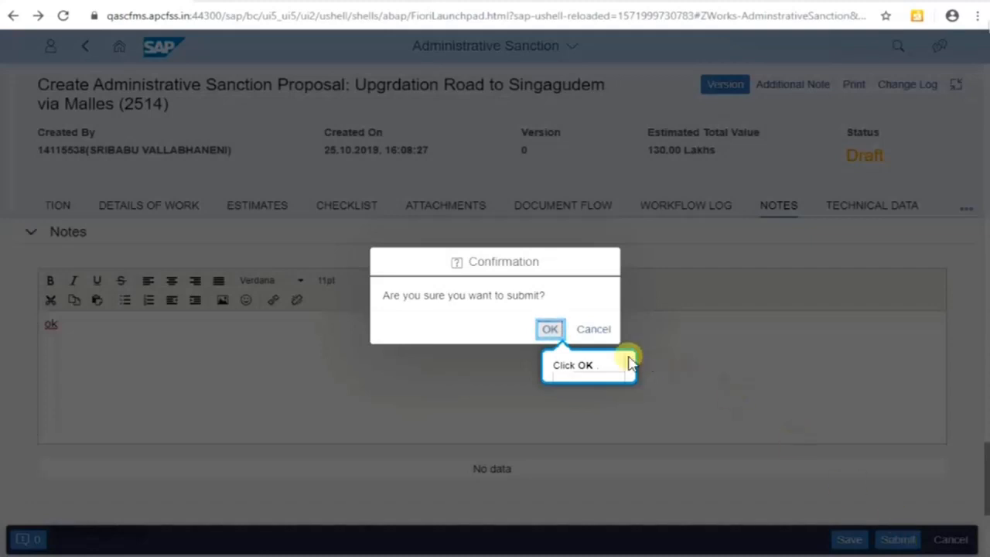
left_click(548, 334)
left_click(545, 332)
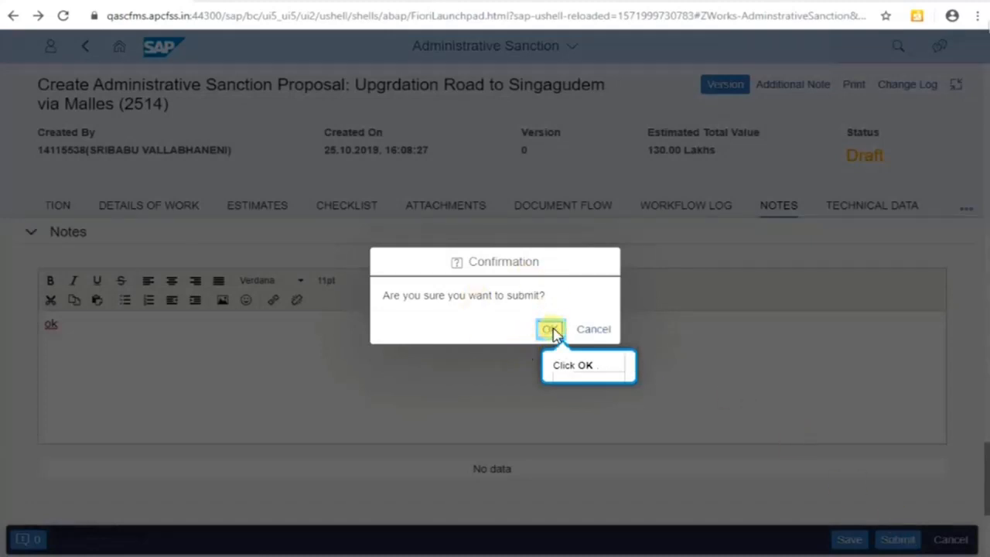
left_click(550, 331)
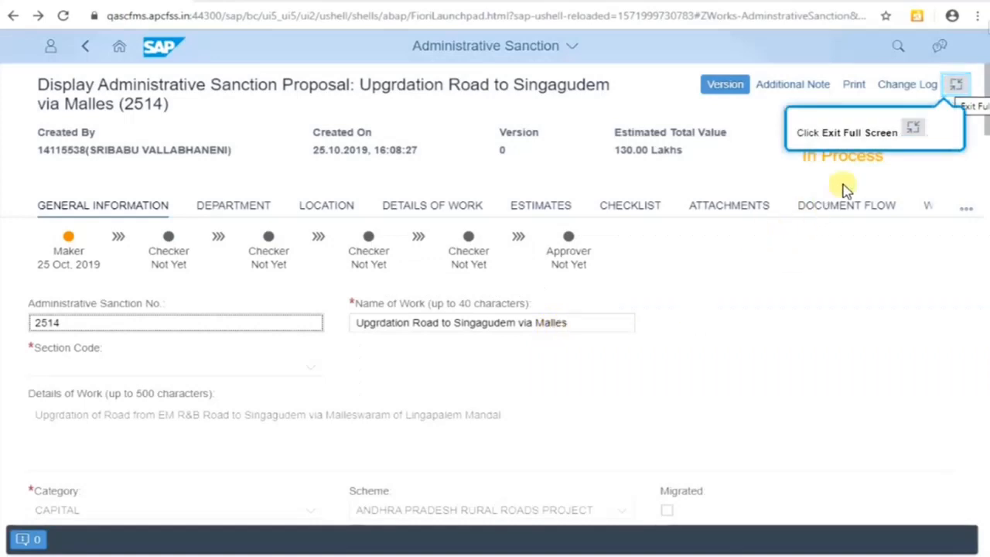
- Exit the proposal's full-screen view and list the In Process administrative sanctions
left_click(955, 86)
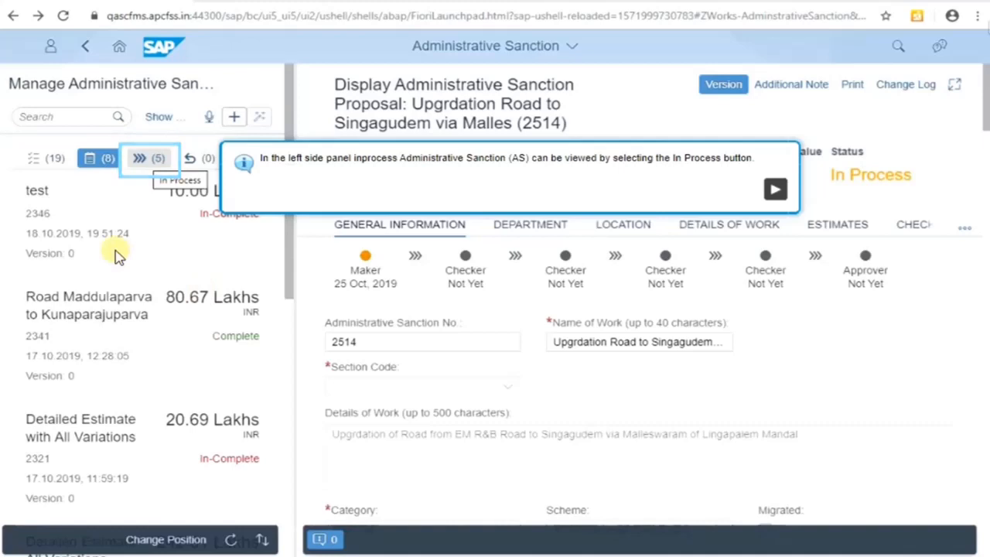
left_click(776, 191)
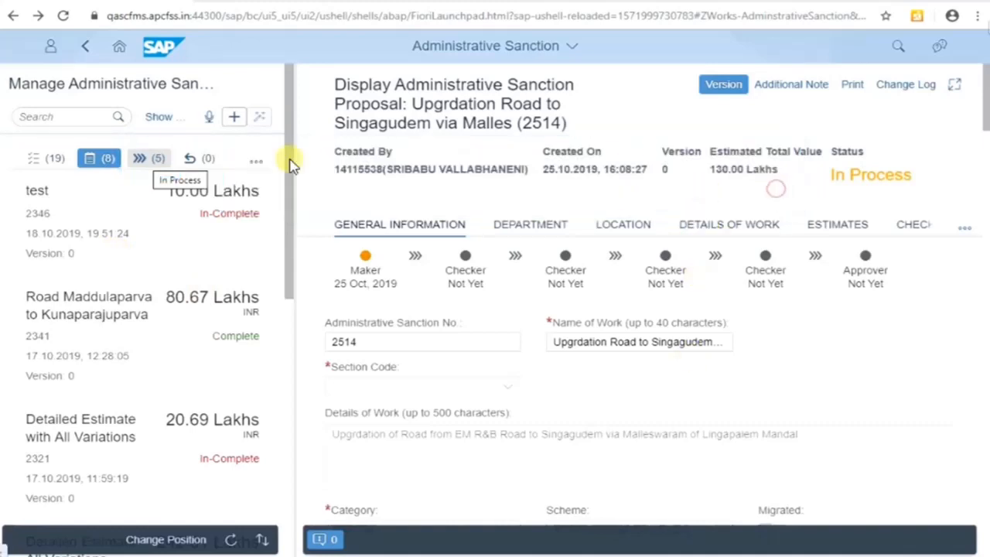
left_click(155, 164)
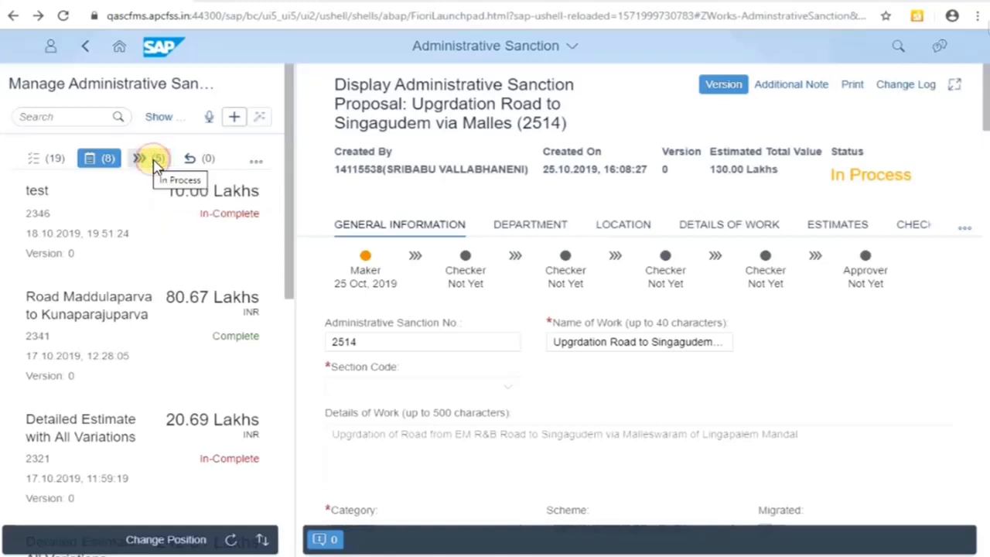